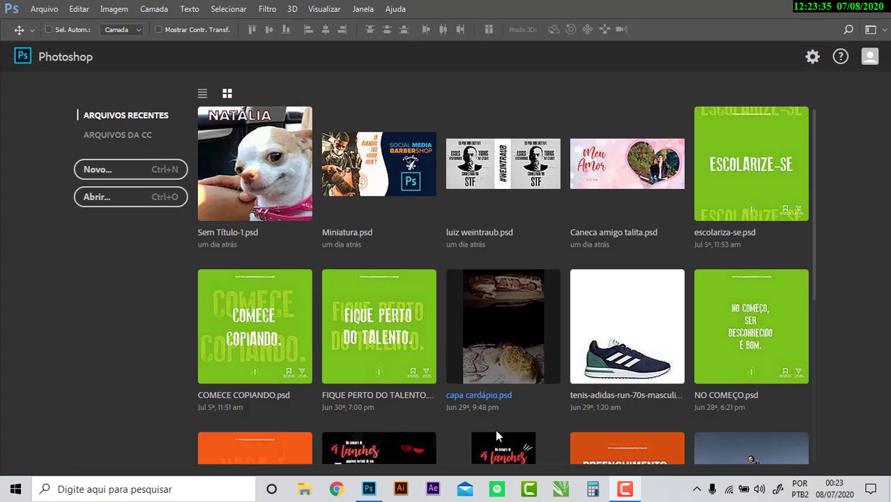
# Bring the browser forward, close its empty tab and view the downloaded files list
pyautogui.click(615, 490)
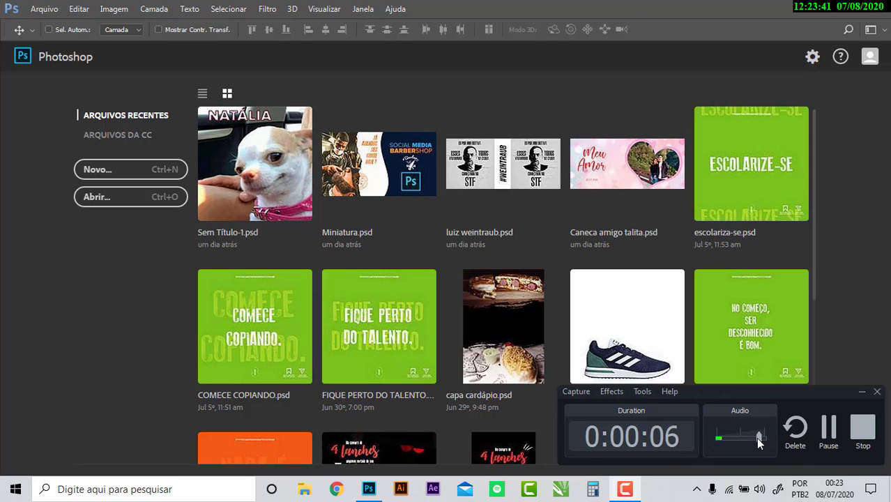
pyautogui.moveTo(761, 436); pyautogui.dragTo(766, 436)
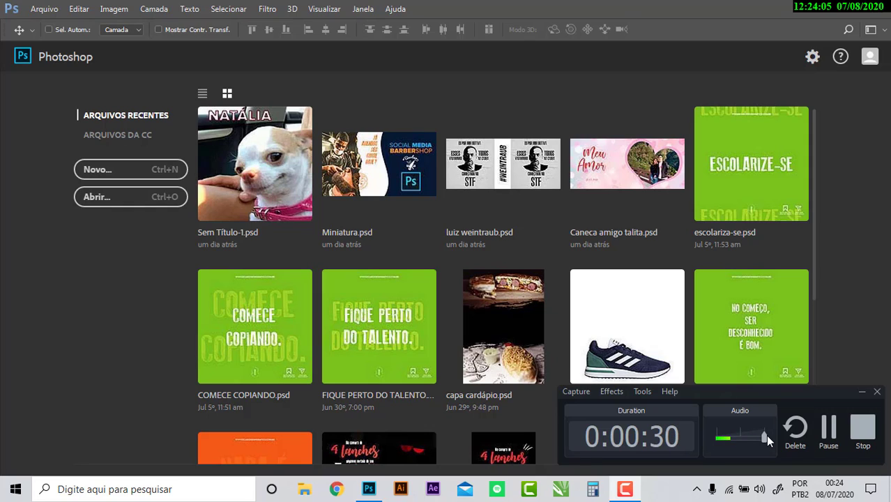
pyautogui.click(862, 392)
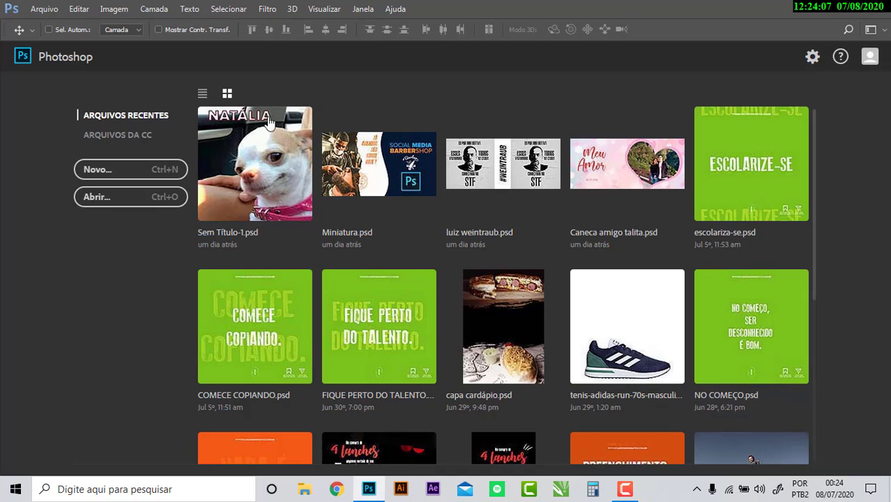
pyautogui.click(333, 491)
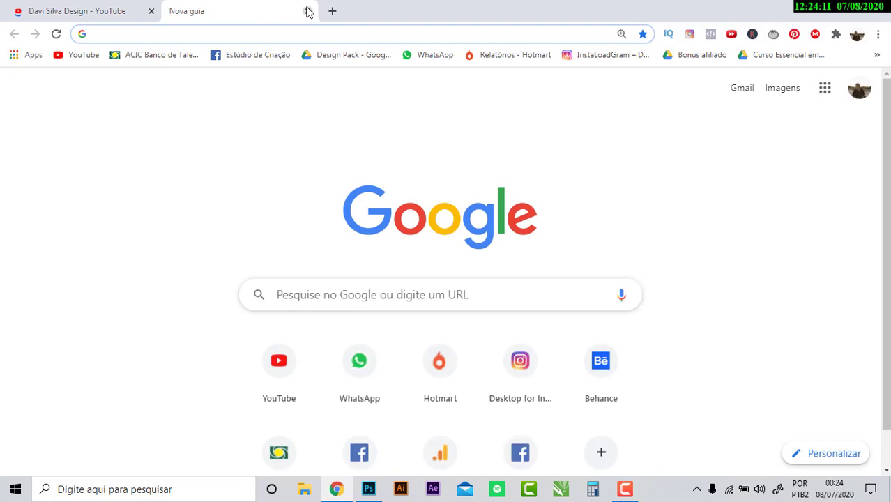
pyautogui.click(308, 11)
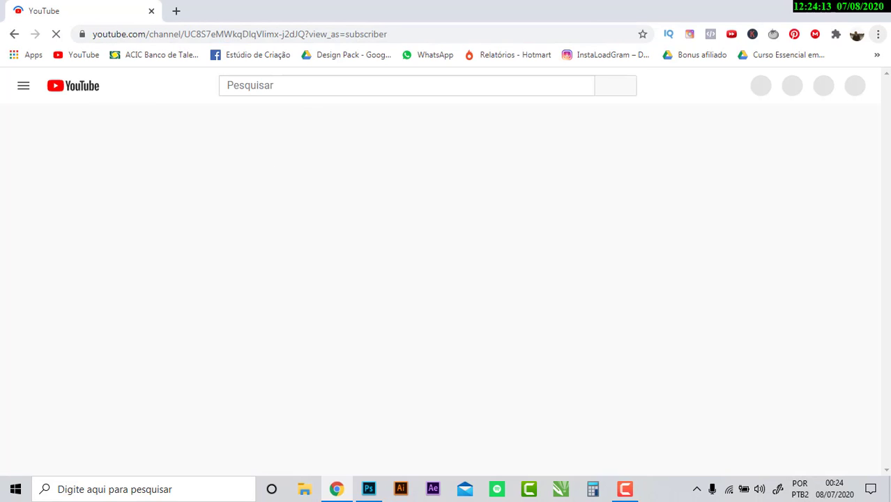
pyautogui.click(880, 35)
pyautogui.click(753, 120)
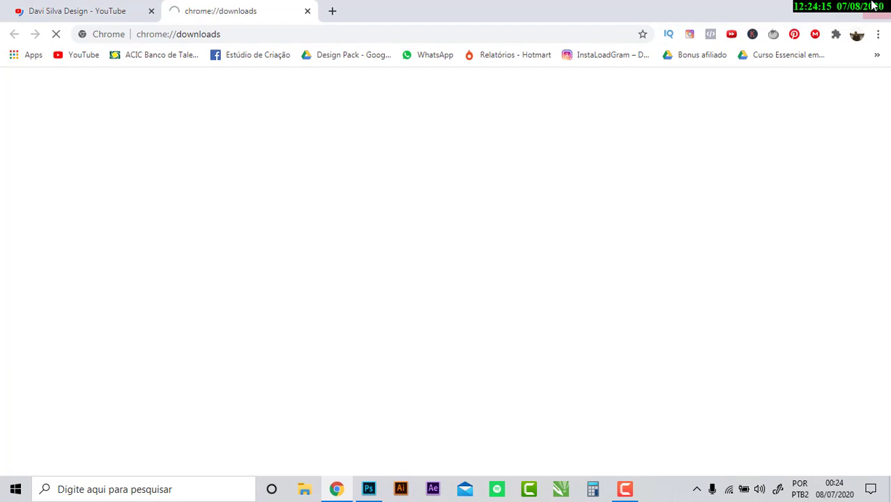
# Return to Photoshop and drag the irene-strong photo from Downloads onto it
pyautogui.hotkey('alt', 'Tab')
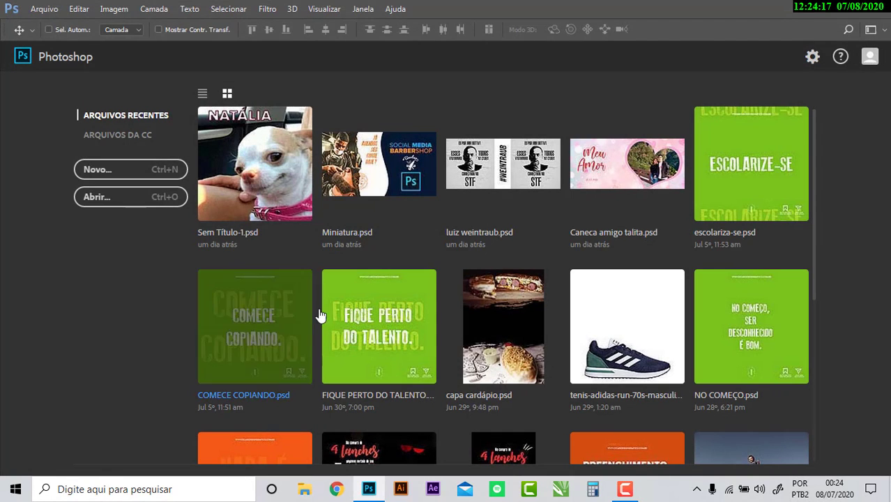
pyautogui.click(302, 488)
pyautogui.click(59, 122)
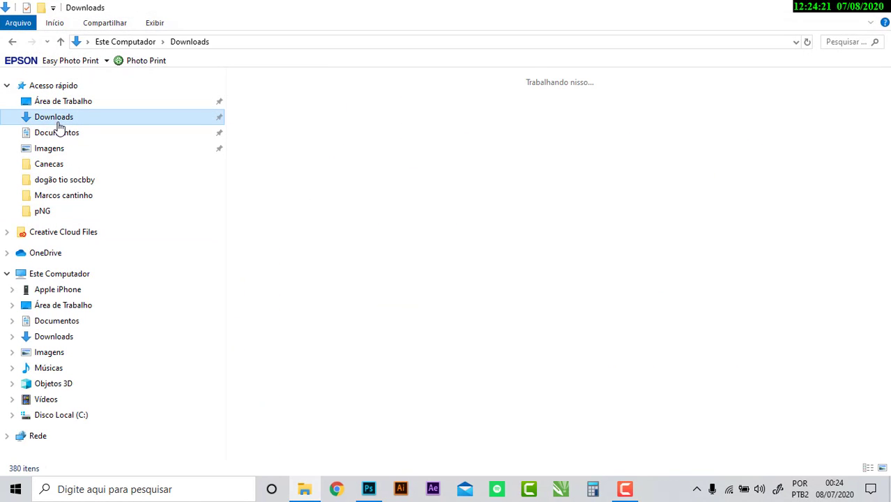
pyautogui.moveTo(275, 136)
pyautogui.mouseDown()
pyautogui.moveTo(418, 368)
pyautogui.moveTo(444, 265)
pyautogui.mouseUp()
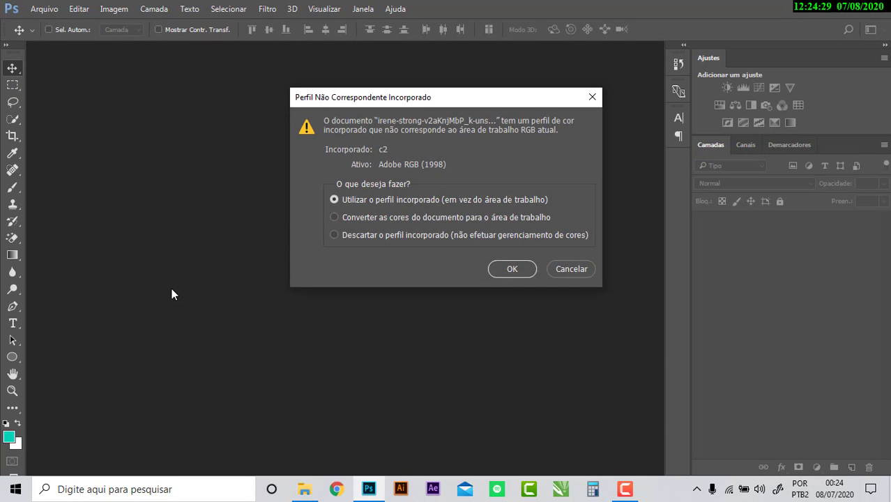
# Keep the embedded colour profile to open irene-strong-v2aKnjMbP_k-unsplash.jpg, then zoom in and out
pyautogui.click(504, 270)
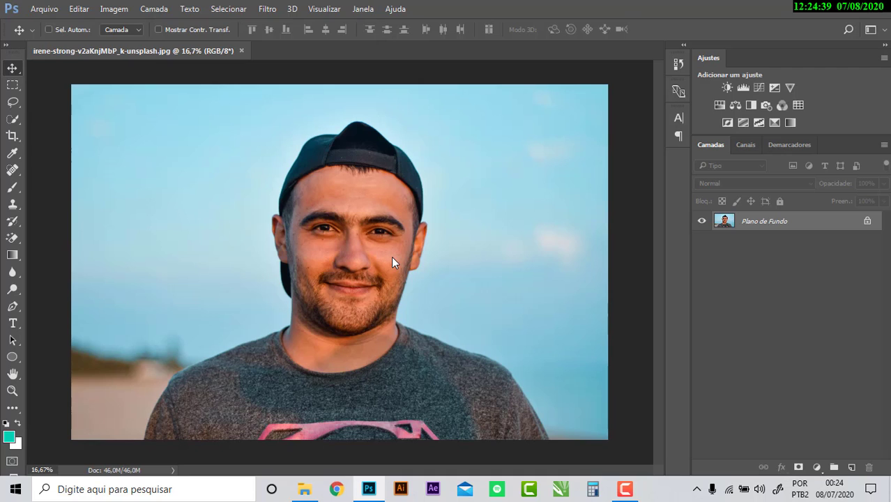
pyautogui.scroll(1, 309, 198)
pyautogui.scroll(2, 309, 198)
pyautogui.scroll(2, 309, 199)
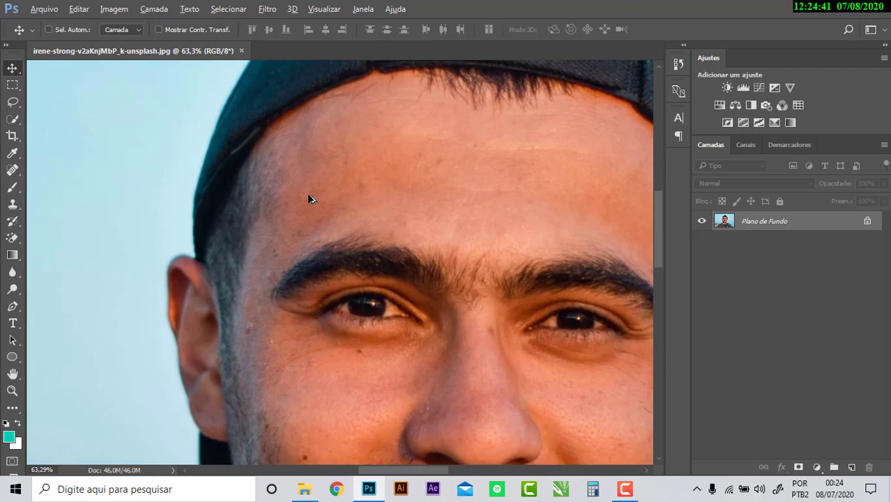
pyautogui.scroll(2, 309, 199)
pyautogui.scroll(2, 308, 199)
pyautogui.scroll(2, 309, 199)
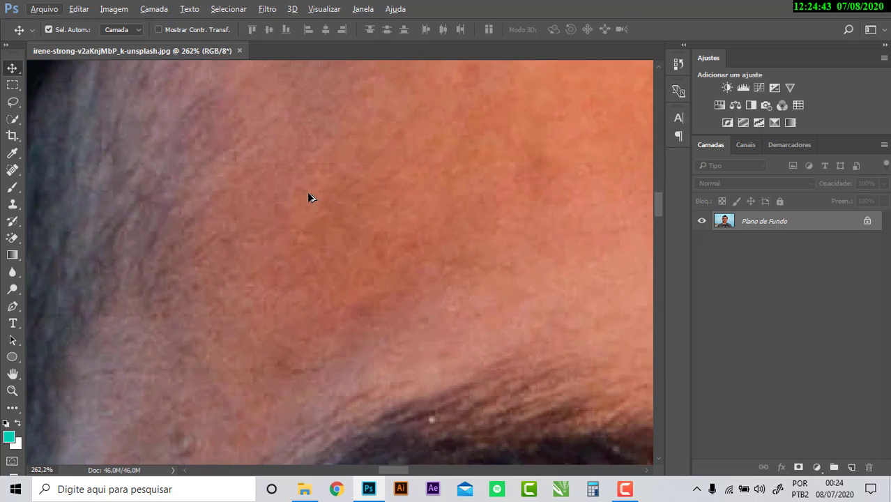
pyautogui.scroll(-3, 309, 199)
pyautogui.scroll(-5, 309, 199)
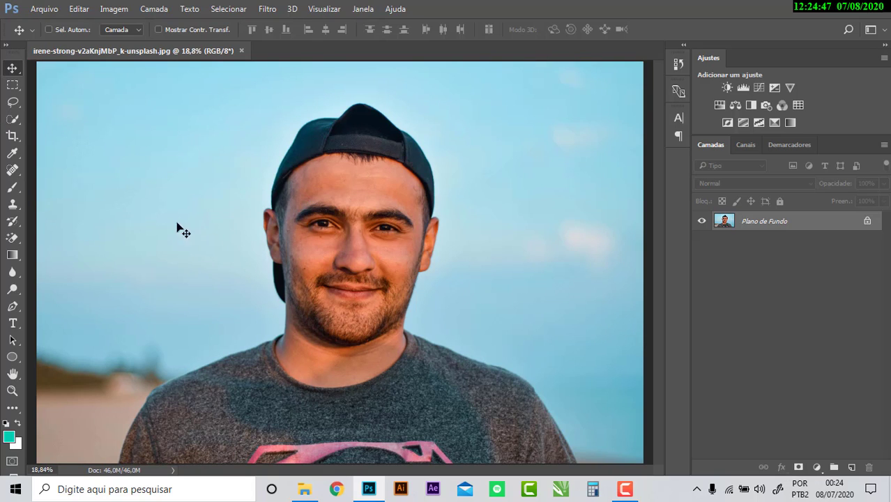
# With an enlarged Quick Selection brush, select the man's face, cap, chin and neck
pyautogui.click(17, 122)
pyautogui.rightClick(17, 122)
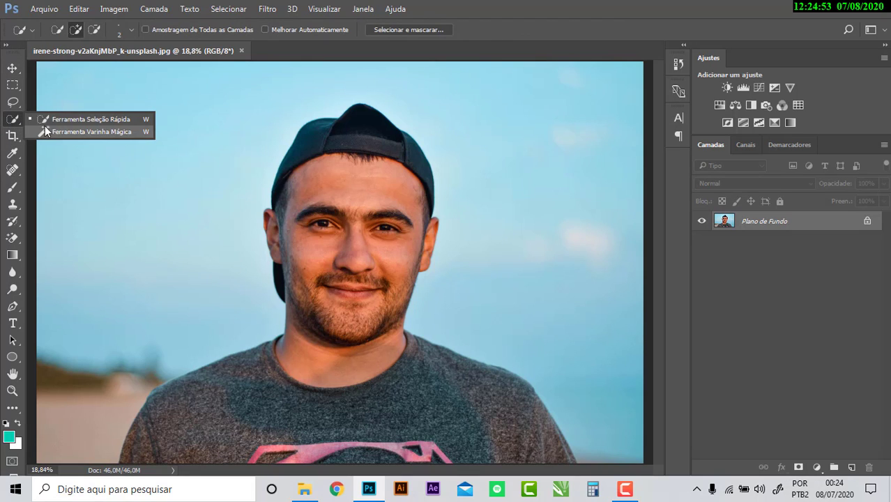
pyautogui.click(53, 123)
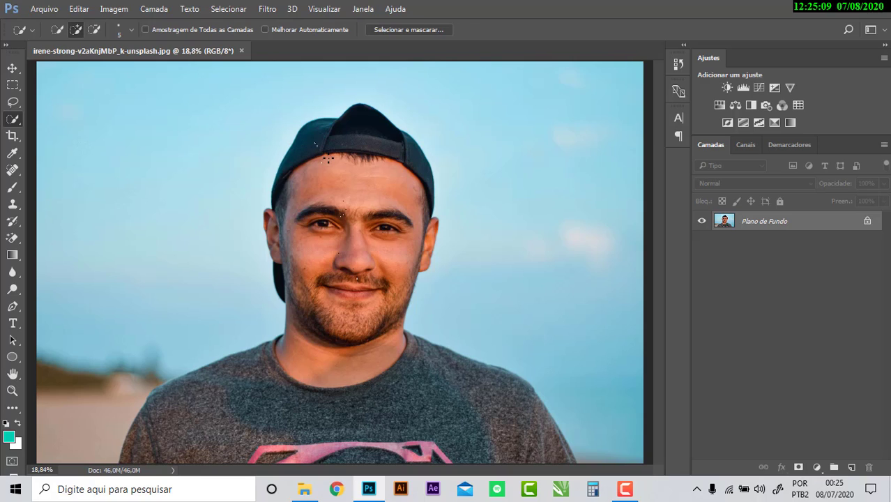
pyautogui.press(']')
pyautogui.press(']')
pyautogui.press(']')
pyautogui.press(']')
pyautogui.press(']')
pyautogui.moveTo(340, 180); pyautogui.dragTo(345, 268)
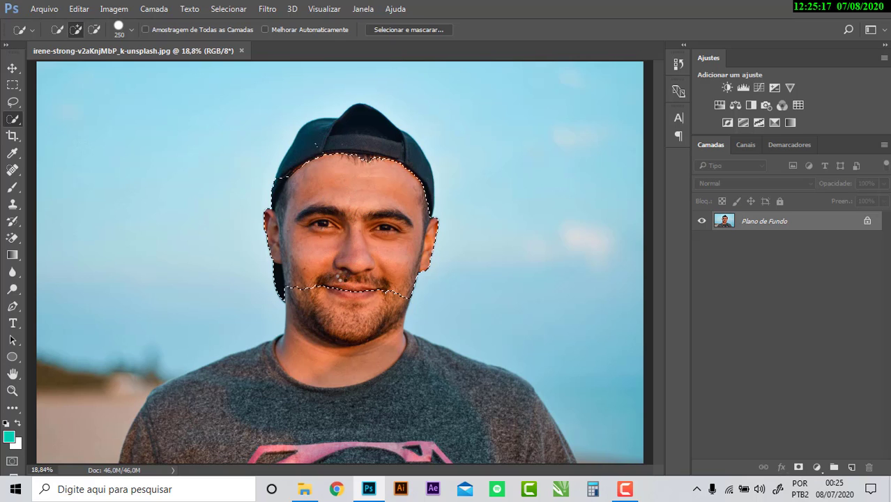
pyautogui.moveTo(331, 175)
pyautogui.mouseDown()
pyautogui.moveTo(314, 151)
pyautogui.moveTo(353, 152)
pyautogui.mouseUp()
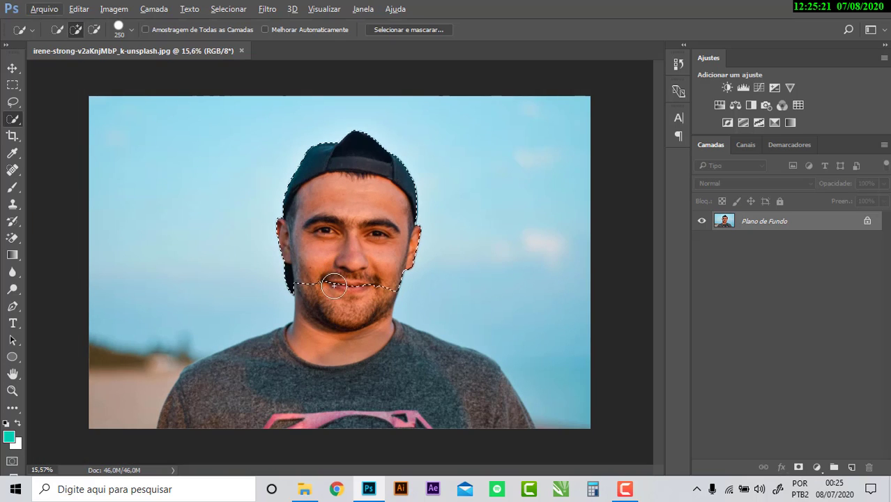
pyautogui.moveTo(329, 276)
pyautogui.mouseDown()
pyautogui.moveTo(284, 372)
pyautogui.moveTo(223, 409)
pyautogui.moveTo(318, 378)
pyautogui.moveTo(358, 390)
pyautogui.moveTo(278, 408)
pyautogui.moveTo(387, 385)
pyautogui.moveTo(441, 414)
pyautogui.moveTo(398, 354)
pyautogui.moveTo(451, 387)
pyautogui.mouseUp()
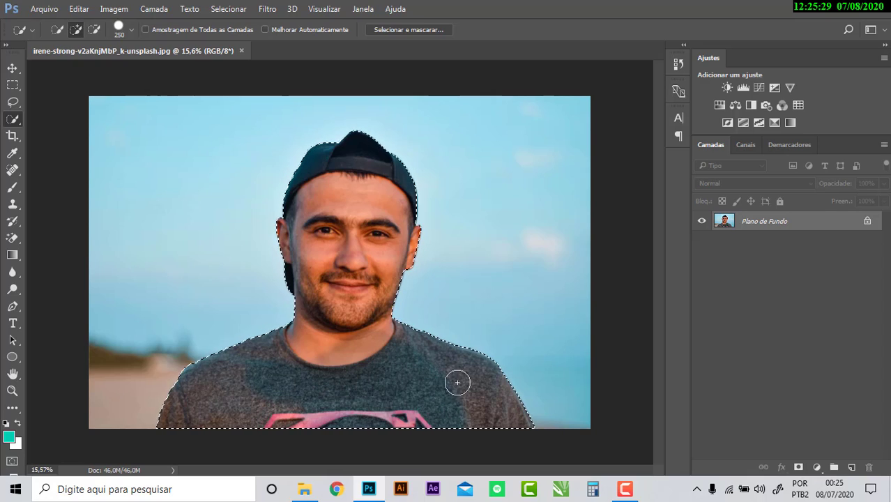
# Zoom in and out repeatedly to check the selection edges against the sky
pyautogui.scroll(2, 453, 380)
pyautogui.scroll(2, 439, 356)
pyautogui.scroll(2, 495, 418)
pyautogui.scroll(1, 481, 376)
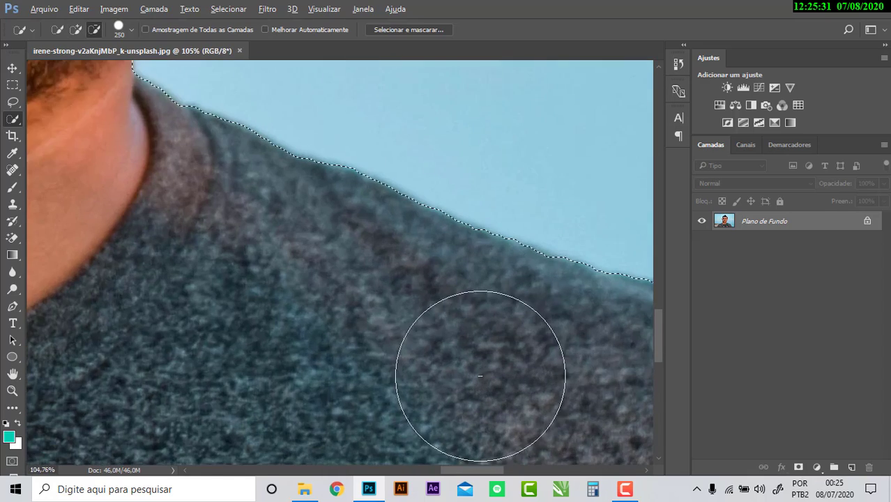
pyautogui.scroll(1, 453, 371)
pyautogui.scroll(-2, 467, 356)
pyautogui.scroll(-2, 456, 350)
pyautogui.scroll(-3, 446, 349)
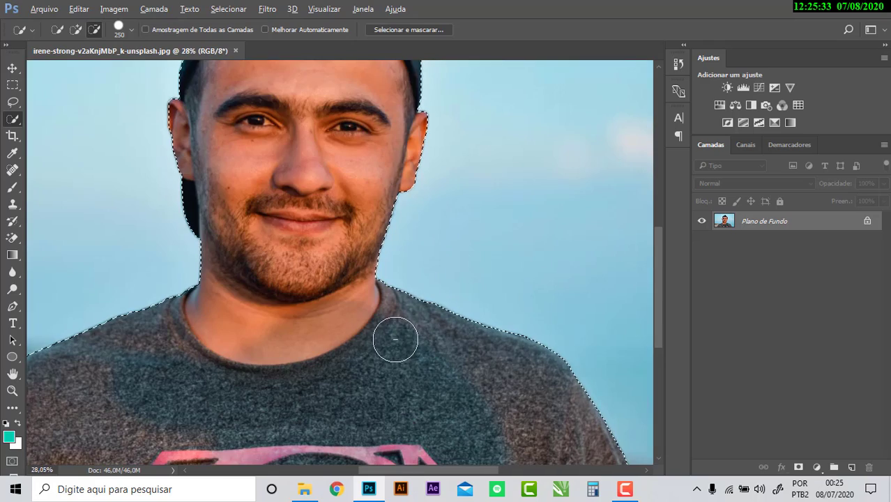
pyautogui.scroll(-1, 299, 315)
pyautogui.scroll(-1, 301, 319)
pyautogui.scroll(-1, 300, 315)
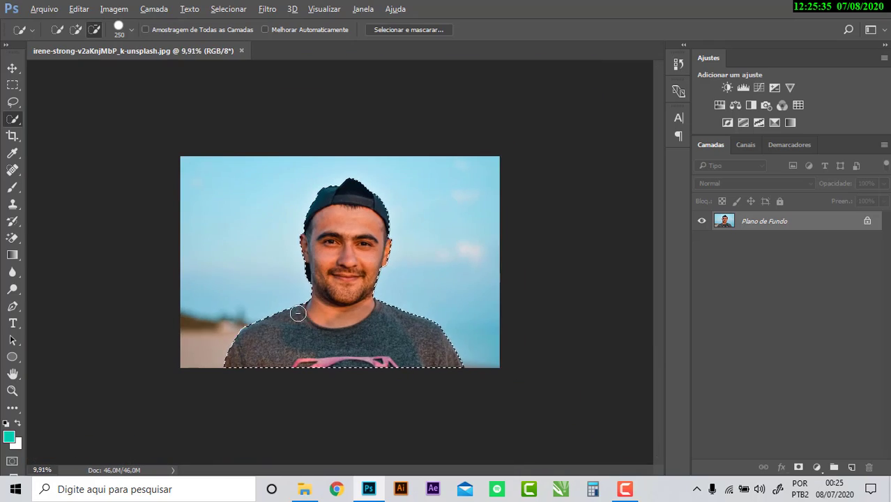
pyautogui.scroll(2, 201, 333)
pyautogui.scroll(1, 201, 334)
pyautogui.scroll(1, 201, 334)
pyautogui.scroll(1, 233, 354)
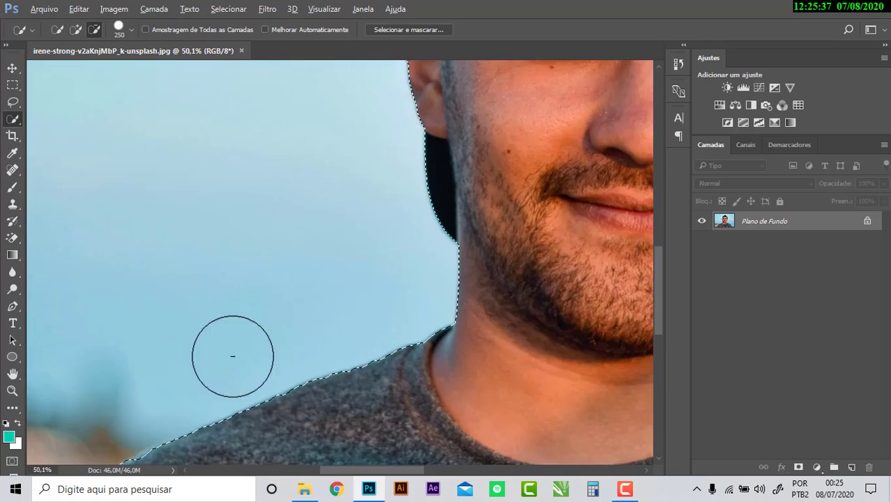
pyautogui.scroll(2, 257, 366)
pyautogui.scroll(-1, 258, 364)
pyautogui.scroll(-1, 262, 345)
pyautogui.scroll(-2, 262, 345)
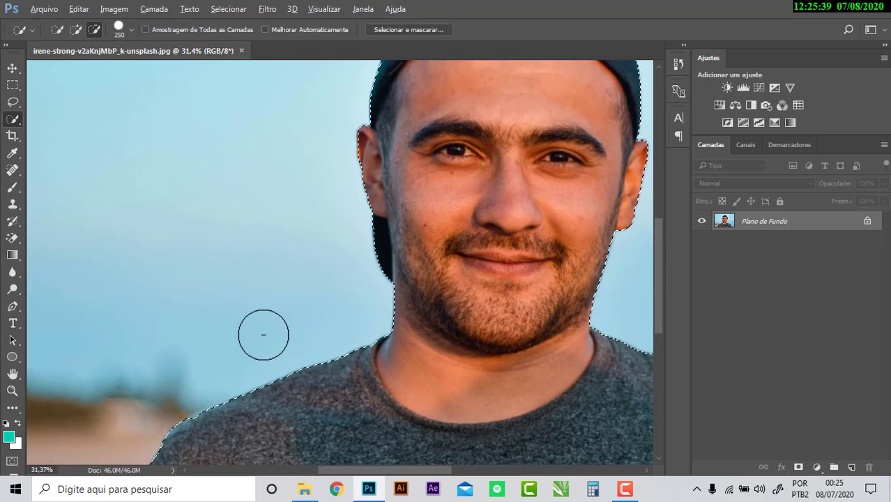
pyautogui.scroll(-1, 263, 335)
pyautogui.scroll(-2, 260, 332)
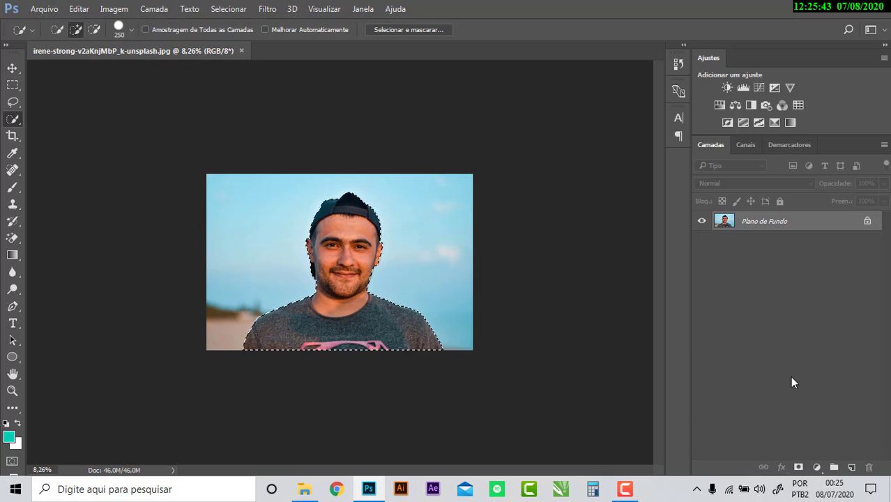
# Invert the selection onto the sky, cancel the Fill dialog, and unlock the background as Camada 0
pyautogui.hotkey('ctrl', 'shift', 'i')
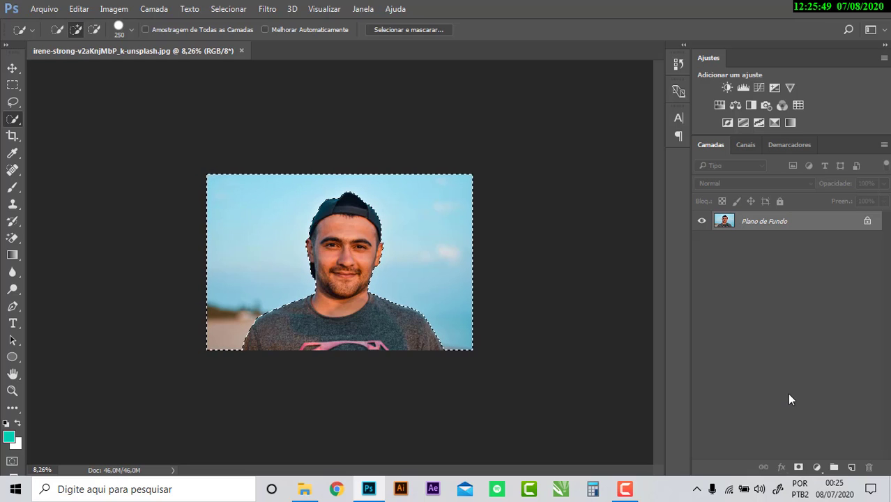
pyautogui.hotkey('shift', 'F5')
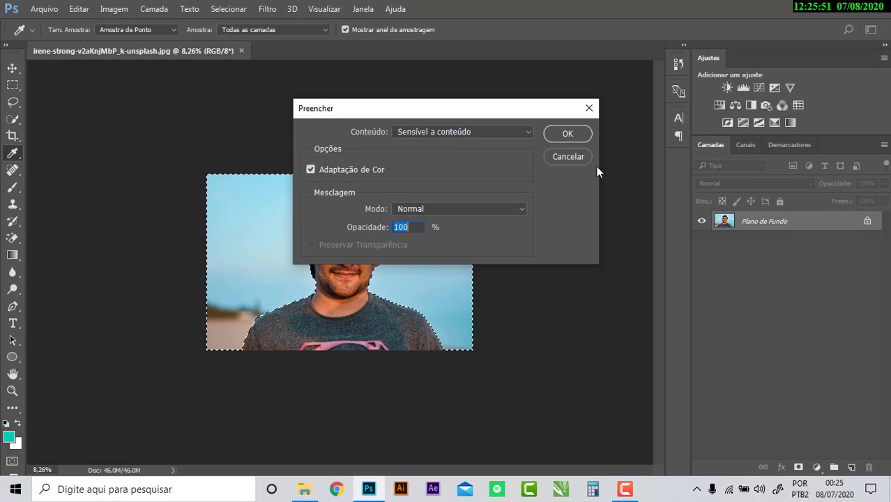
pyautogui.click(566, 161)
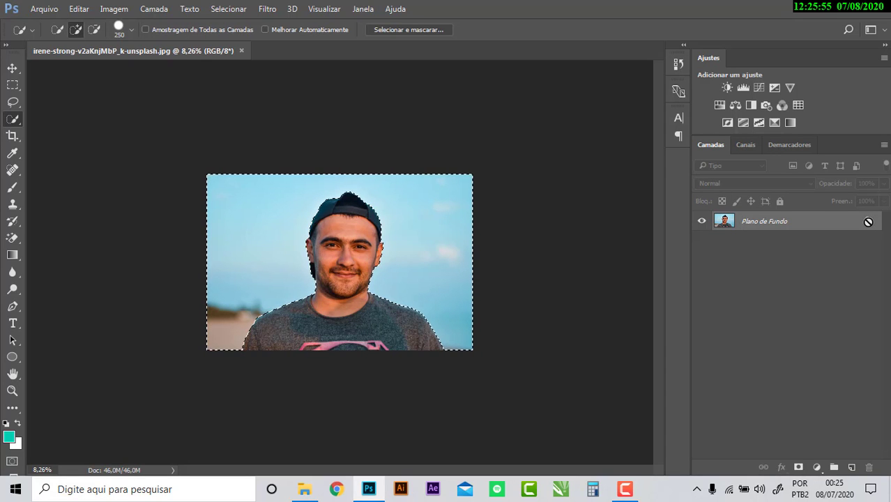
pyautogui.click(867, 222)
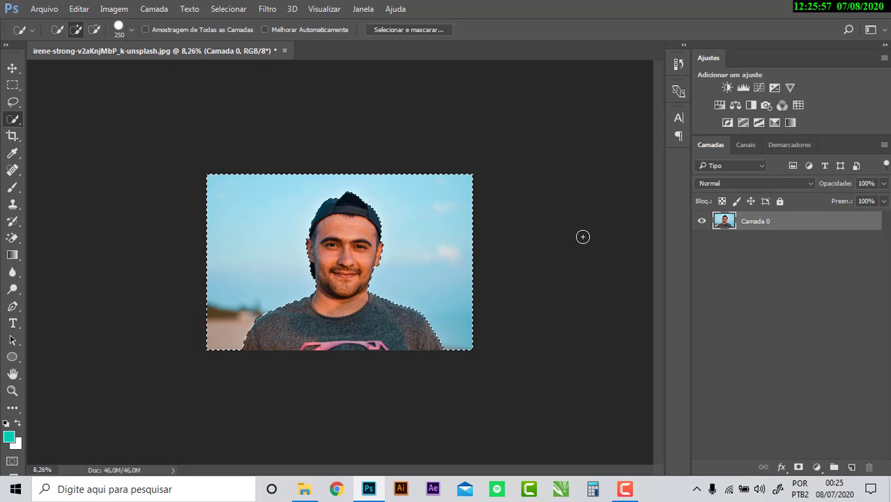
pyautogui.press('Delete')
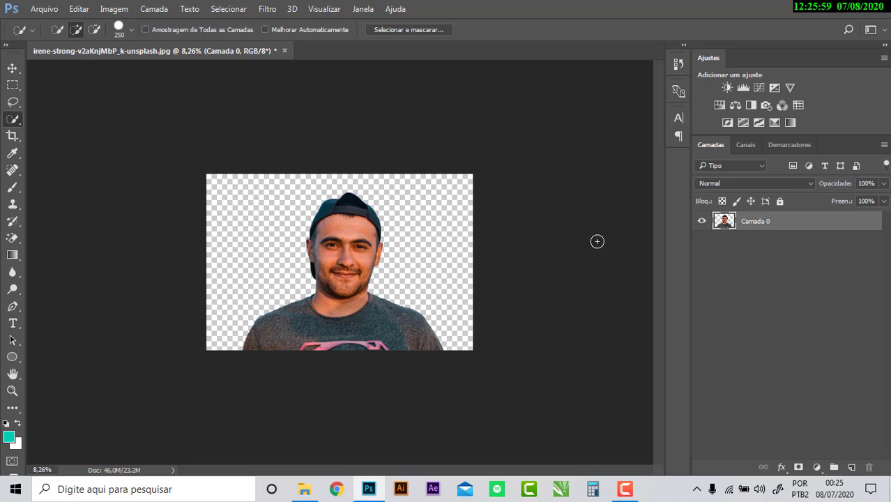
pyautogui.scroll(1, 410, 291)
pyautogui.scroll(1, 408, 294)
pyautogui.scroll(1, 408, 296)
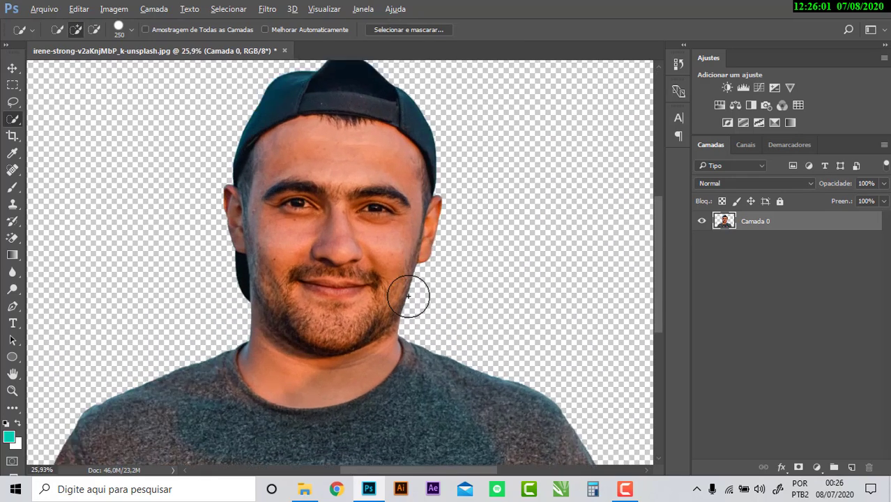
pyautogui.scroll(2, 407, 298)
pyautogui.scroll(1, 486, 376)
pyautogui.scroll(-3, 485, 377)
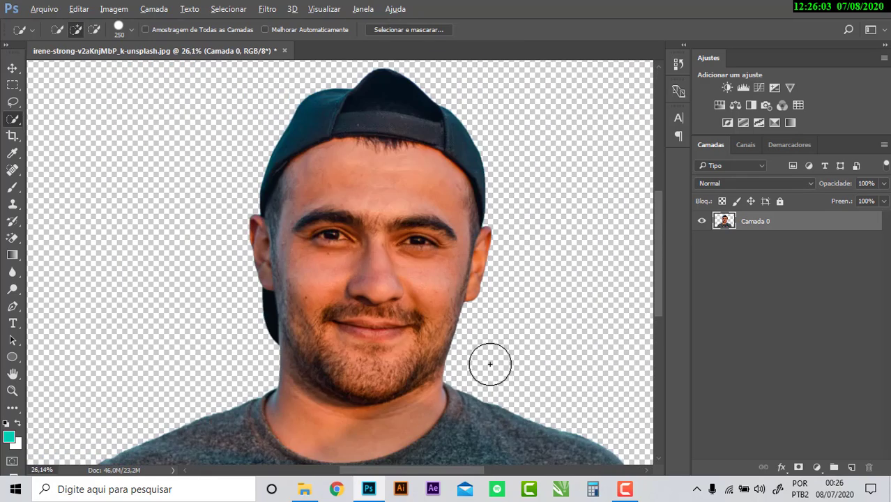
pyautogui.scroll(1, 368, 279)
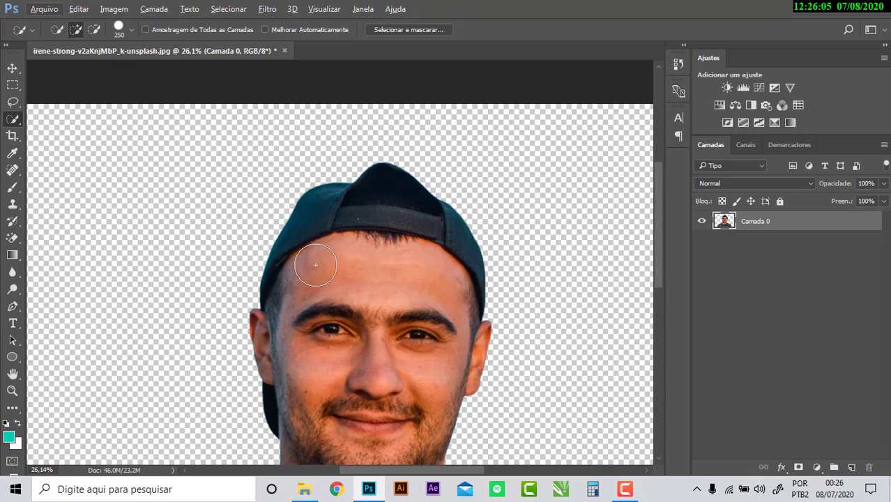
pyautogui.scroll(-1, 159, 299)
pyautogui.scroll(-4, 235, 255)
pyautogui.scroll(-2, 254, 266)
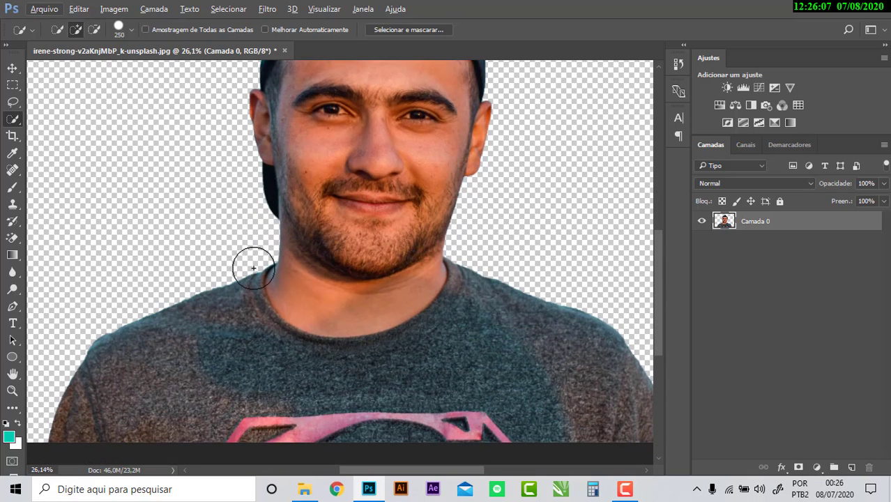
pyautogui.scroll(-2, 272, 263)
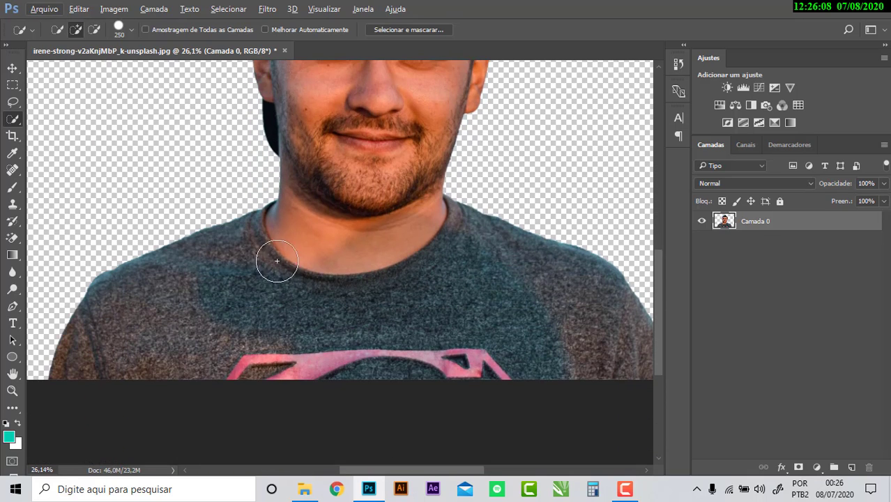
pyautogui.click(772, 230)
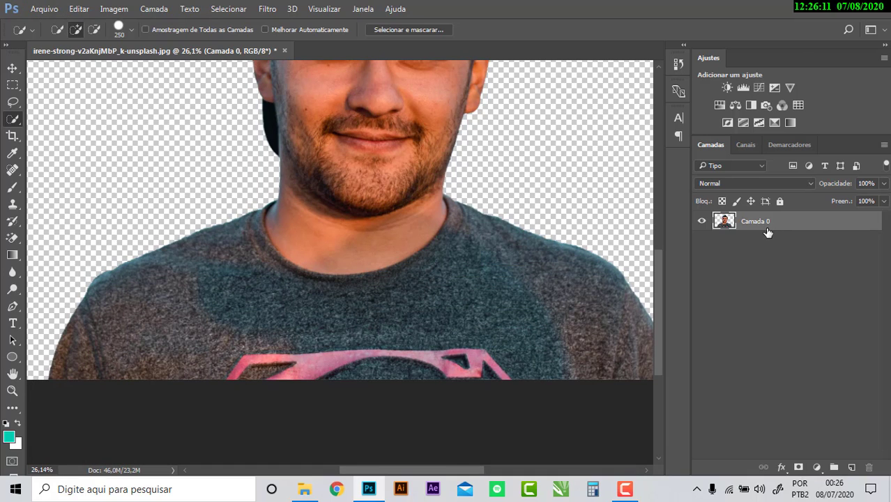
pyautogui.hotkey('ctrl', 'z')
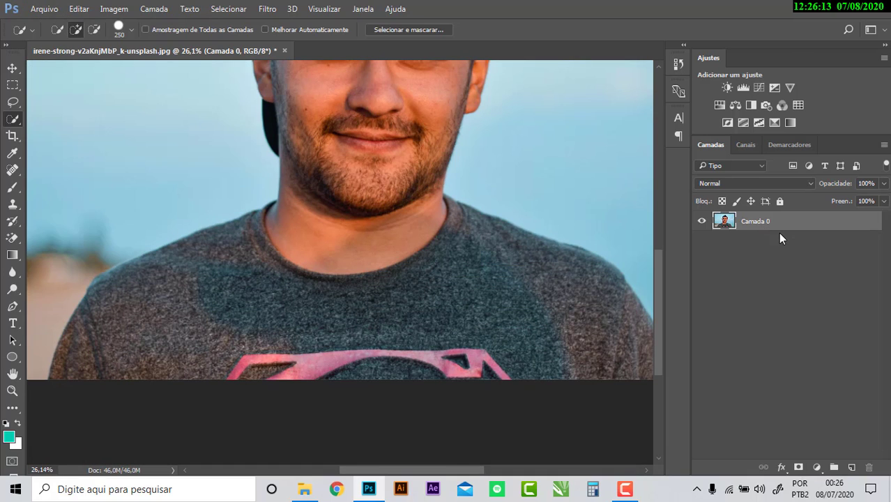
# Switch to the standard Eraser tool and fit the whole photo in the window
pyautogui.rightClick(14, 120)
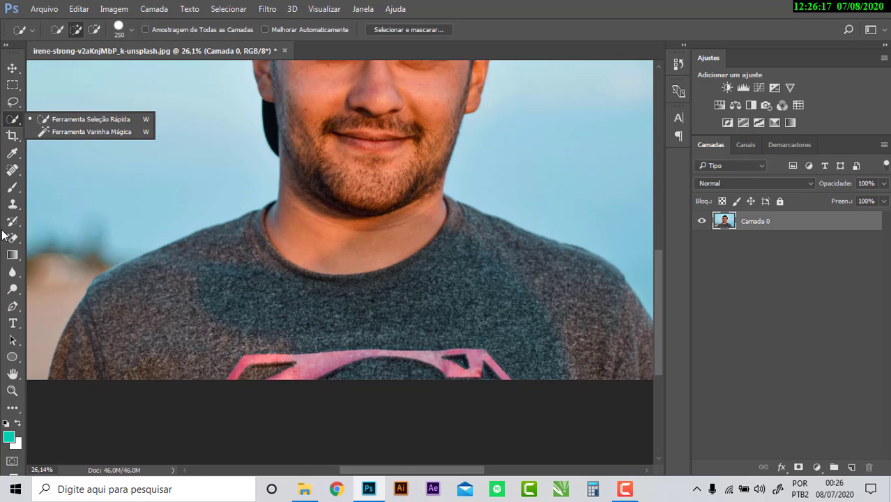
pyautogui.rightClick(12, 238)
pyautogui.click(32, 237)
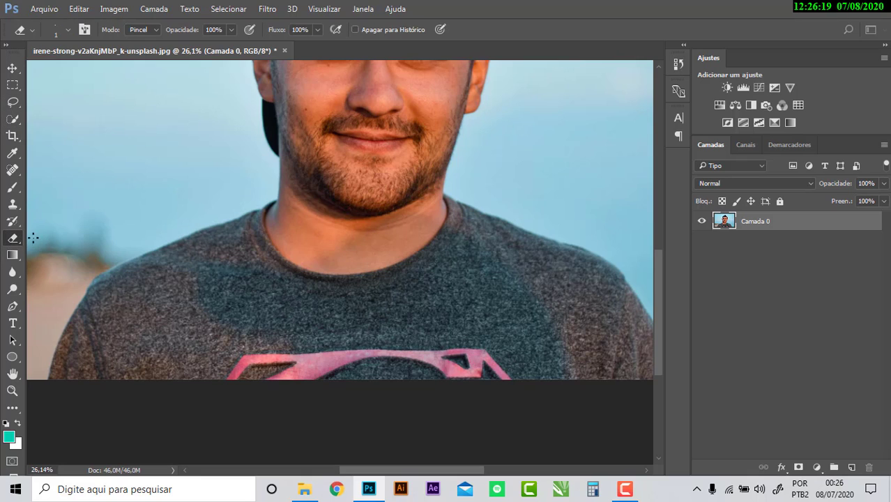
pyautogui.rightClick(21, 239)
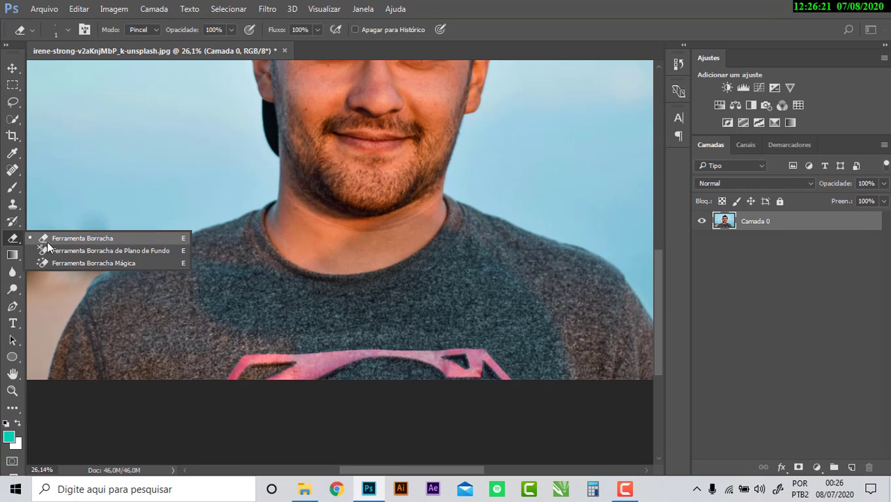
pyautogui.click(47, 239)
pyautogui.keyDown('alt'); pyautogui.scroll(3, 54, 320); pyautogui.keyUp('alt')
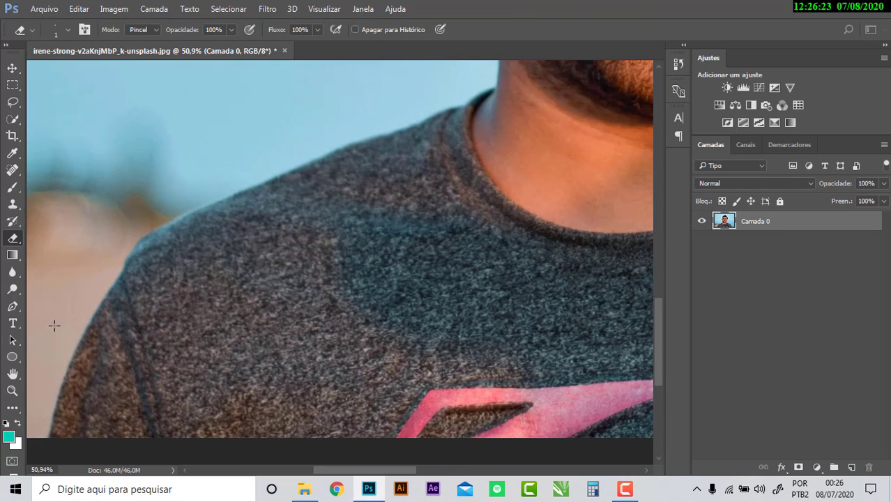
pyautogui.keyDown('alt'); pyautogui.scroll(3, 54, 322); pyautogui.keyUp('alt')
pyautogui.keyDown('alt'); pyautogui.scroll(1, 70, 338); pyautogui.keyUp('alt')
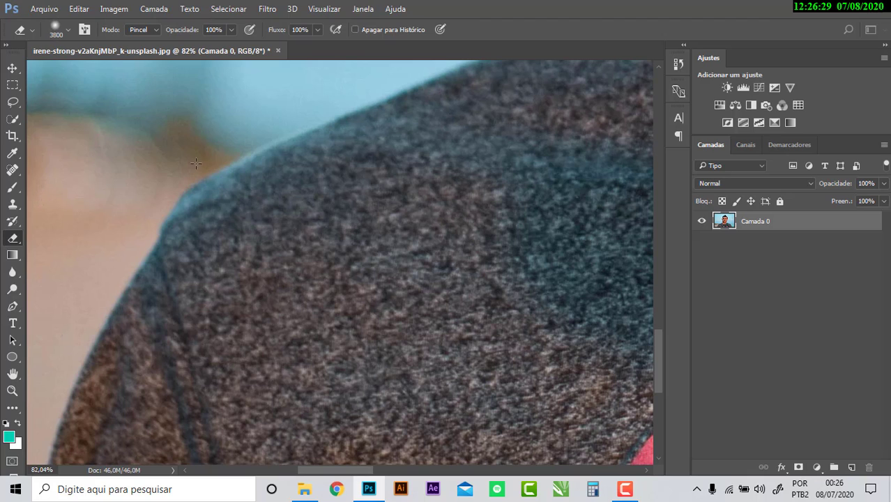
pyautogui.keyDown('alt'); pyautogui.scroll(-1, 201, 173); pyautogui.keyUp('alt')
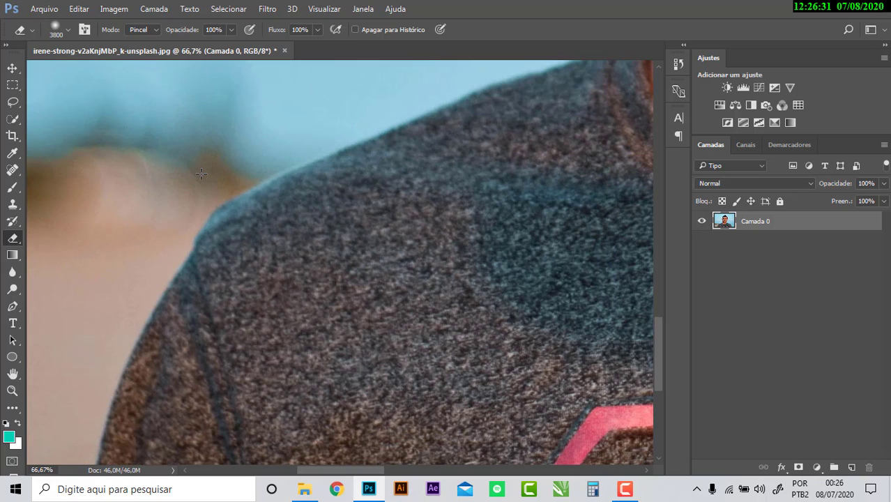
pyautogui.hotkey('ctrl', '0')
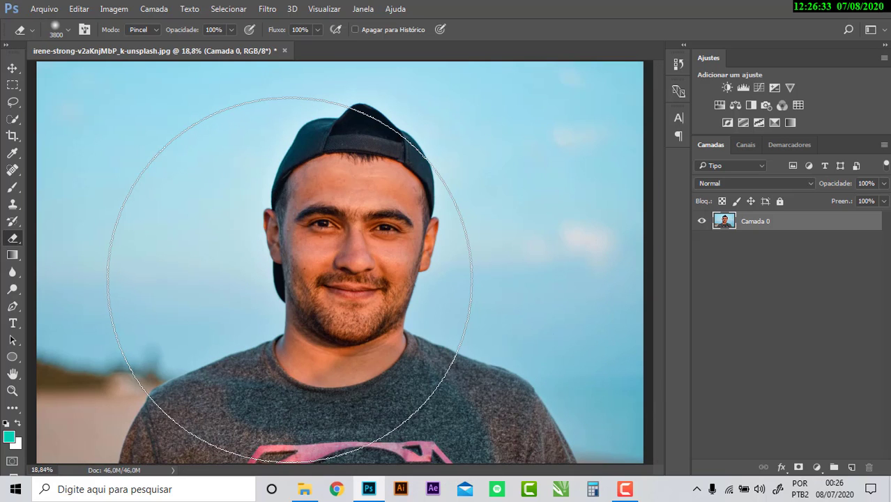
# Set the eraser brush to 175 px with 100% hardness
pyautogui.press('[')
pyautogui.press('[')
pyautogui.press('[')
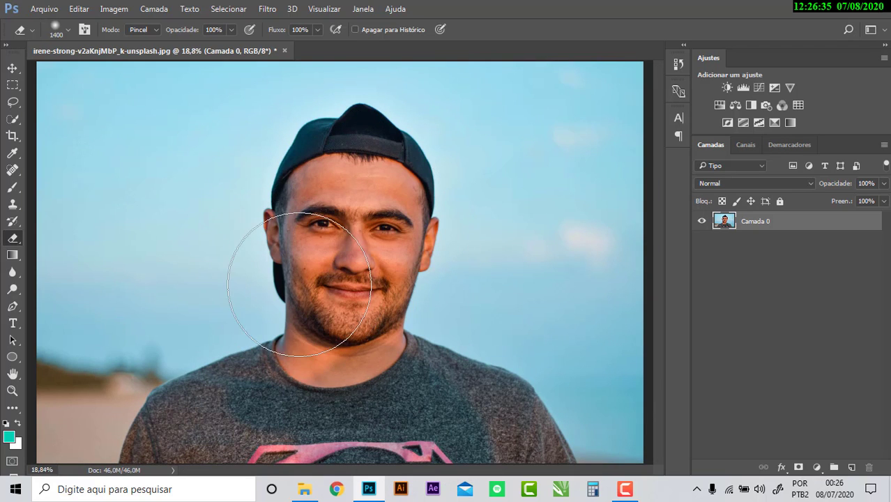
pyautogui.press('[')
pyautogui.press('[')
pyautogui.press('[')
pyautogui.press('[')
pyautogui.press('[')
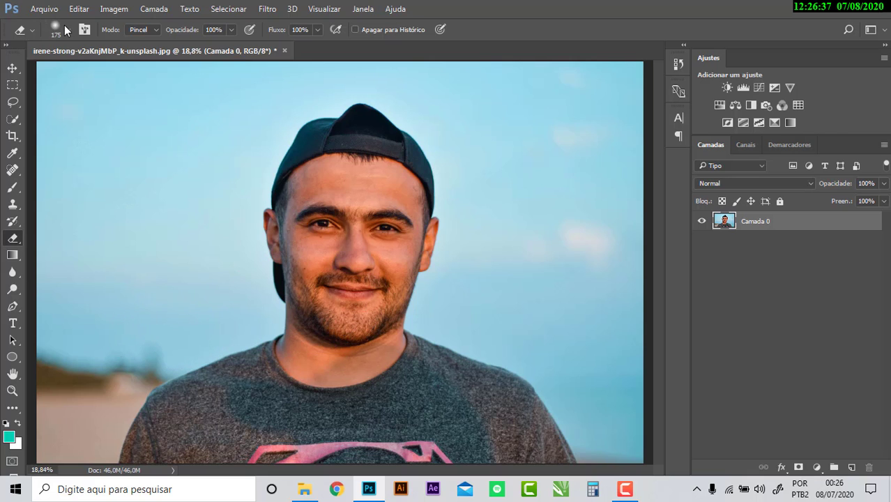
pyautogui.click(65, 29)
pyautogui.moveTo(74, 102); pyautogui.dragTo(197, 120)
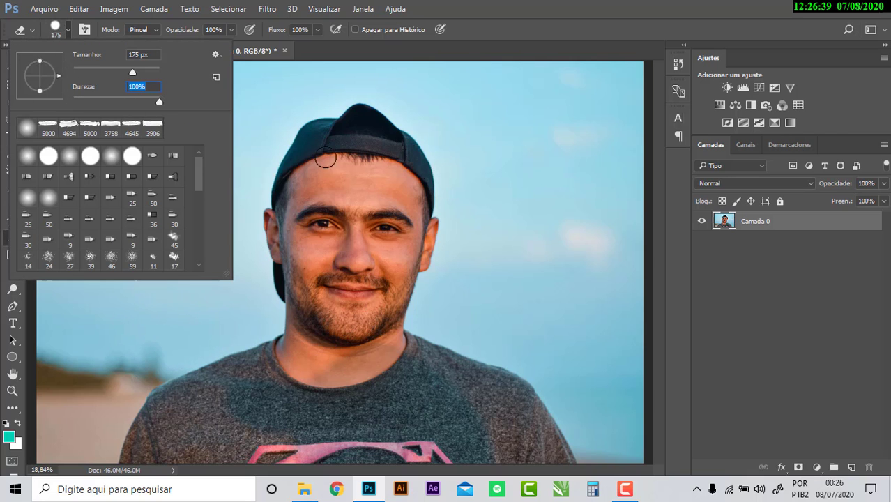
pyautogui.press('Return')
# Zoom to the shoulder, shrink the eraser to 10 px, and erase a thin strip along the shirt edge
pyautogui.scroll(2, 354, 367)
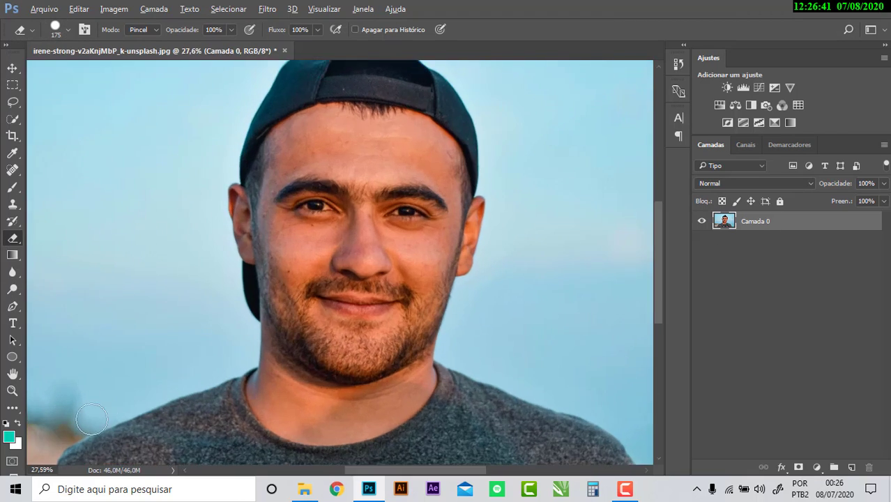
pyautogui.scroll(2, 135, 392)
pyautogui.moveTo(135, 392); pyautogui.dragTo(487, 49)
pyautogui.scroll(3, 420, 151)
pyautogui.scroll(2, 518, 167)
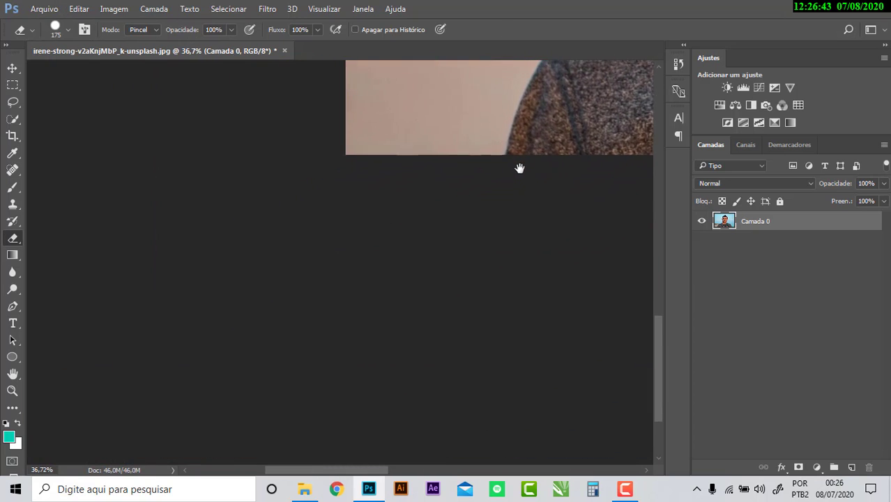
pyautogui.scroll(2, 554, 171)
pyautogui.scroll(3, 435, 145)
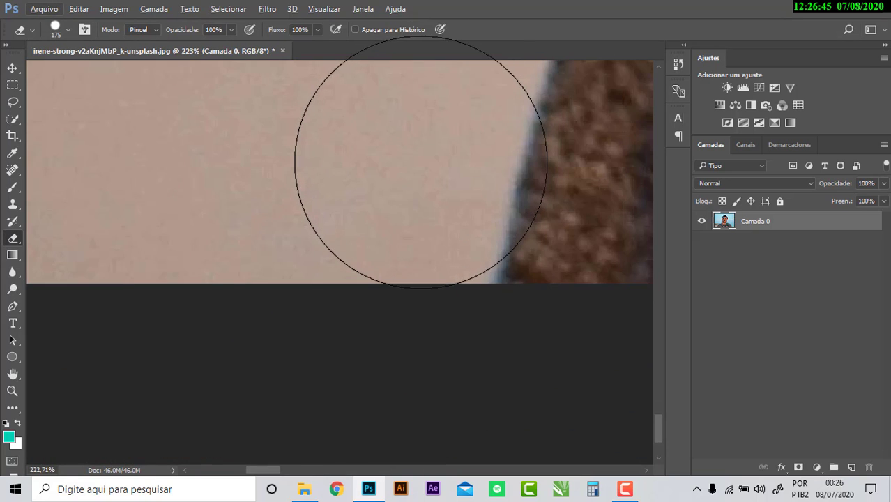
pyautogui.press('[')
pyautogui.press('[')
pyautogui.press('[')
pyautogui.press('[')
pyautogui.press('[')
pyautogui.press('[')
pyautogui.press('[')
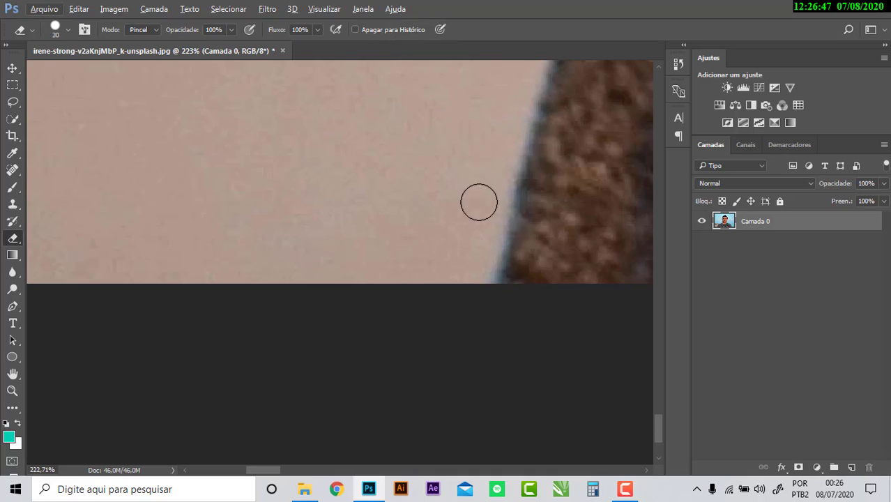
pyautogui.press('[')
pyautogui.press('[')
pyautogui.press('[')
pyautogui.moveTo(503, 193)
pyautogui.mouseDown()
pyautogui.moveTo(484, 285)
pyautogui.moveTo(503, 195)
pyautogui.moveTo(503, 96)
pyautogui.mouseUp()
pyautogui.moveTo(514, 169)
pyautogui.mouseDown()
pyautogui.moveTo(516, 142)
pyautogui.moveTo(517, 156)
pyautogui.moveTo(289, 297)
pyautogui.mouseUp()
pyautogui.scroll(-3, 513, 154)
pyautogui.scroll(-2, 517, 162)
pyautogui.scroll(-3, 517, 162)
pyautogui.scroll(-1, 509, 147)
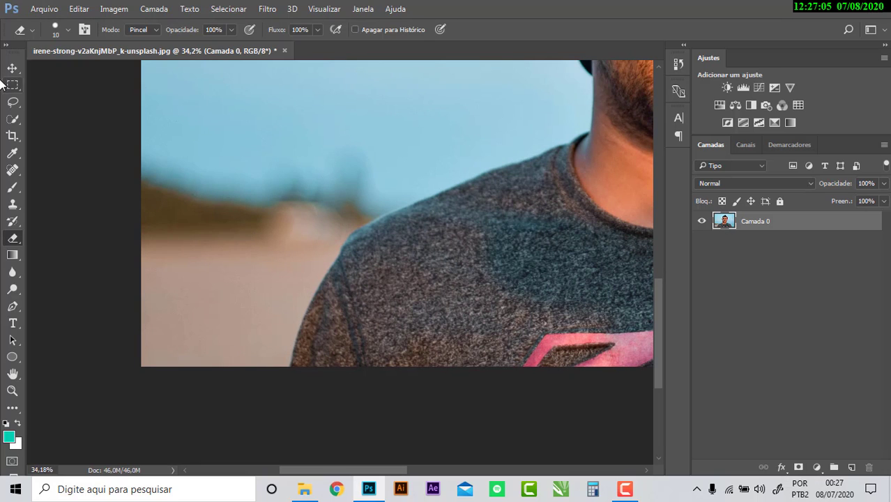
# Switch to the Polygonal Lasso tool, zoom in, and cancel a first stray outline
pyautogui.click(12, 119)
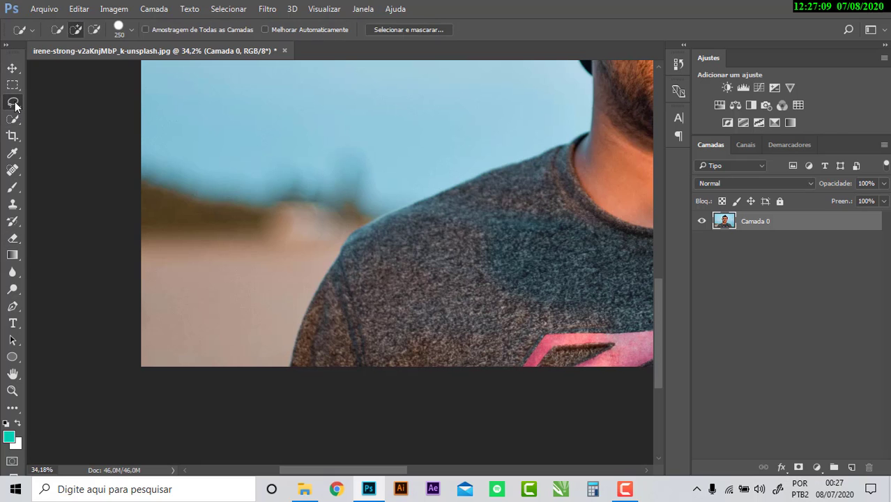
pyautogui.click(15, 105)
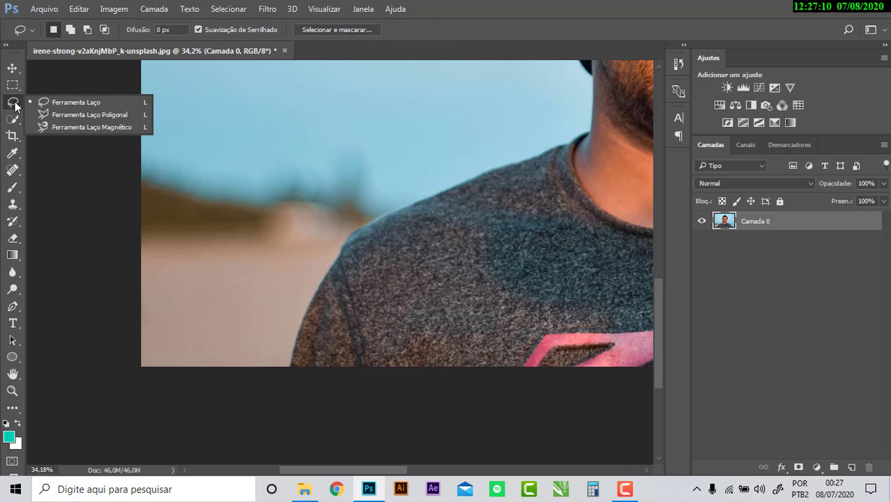
pyautogui.click(76, 115)
pyautogui.scroll(2, 287, 333)
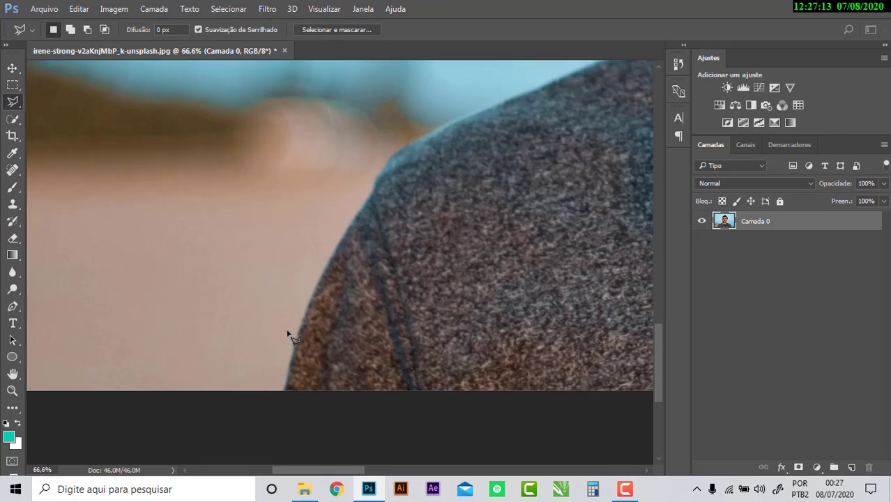
pyautogui.scroll(1, 287, 333)
pyautogui.moveTo(308, 384)
pyautogui.mouseDown()
pyautogui.moveTo(318, 339)
pyautogui.moveTo(302, 302)
pyautogui.moveTo(271, 324)
pyautogui.moveTo(285, 351)
pyautogui.mouseUp()
pyautogui.press('Escape')
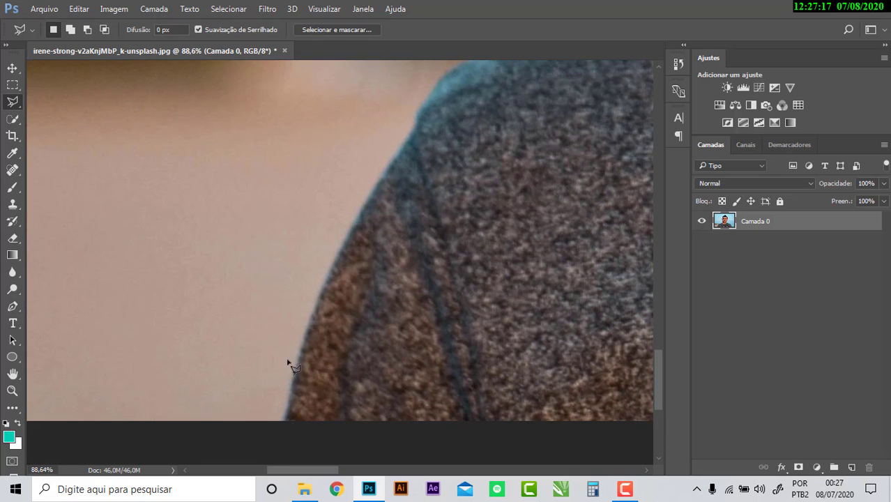
# Trace a polygon along the shoulder edge out past the image's left and bottom edges
pyautogui.click(283, 420)
pyautogui.click(284, 420)
pyautogui.click(329, 273)
pyautogui.click(357, 284)
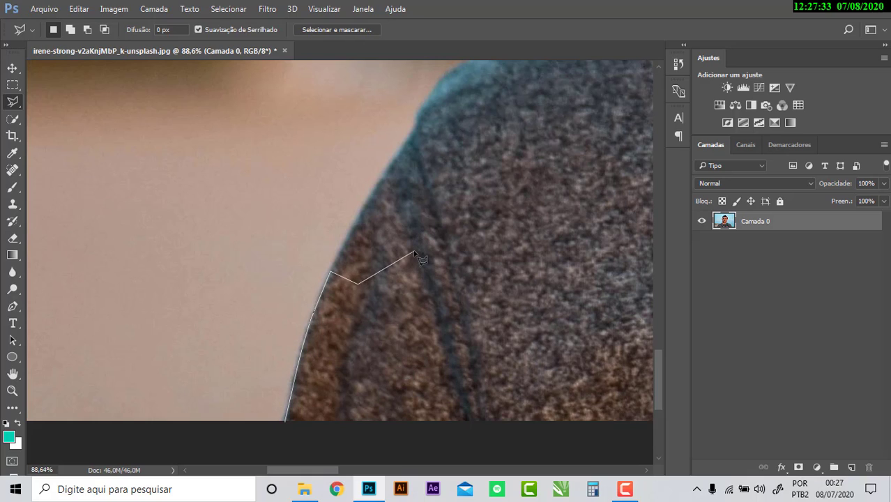
pyautogui.press('BackSpace')
pyautogui.press('BackSpace')
pyautogui.click(319, 298)
pyautogui.click(29, 180)
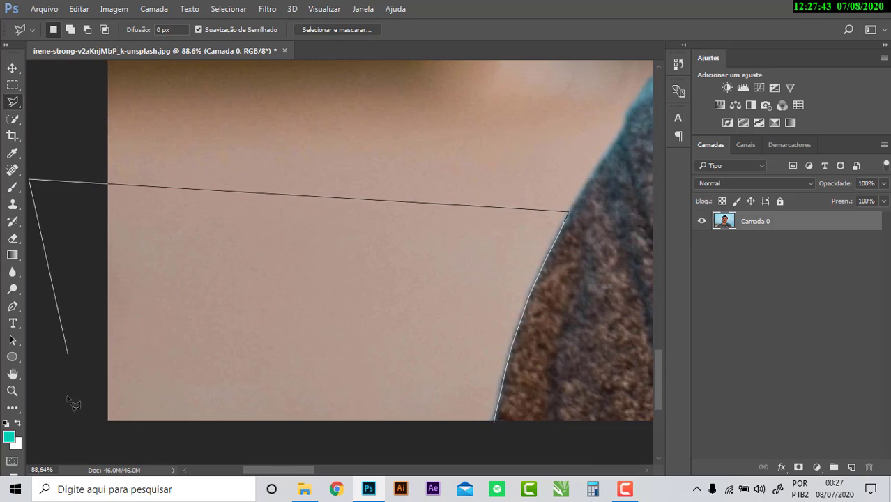
pyautogui.click(63, 431)
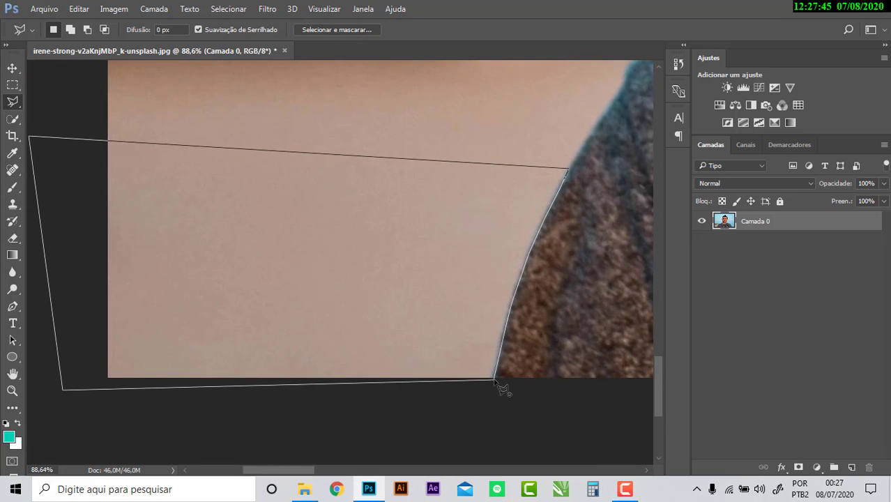
pyautogui.click(495, 381)
# Delete the enclosed background beside the shoulder and deselect
pyautogui.rightClick(453, 305)
pyautogui.click(708, 266)
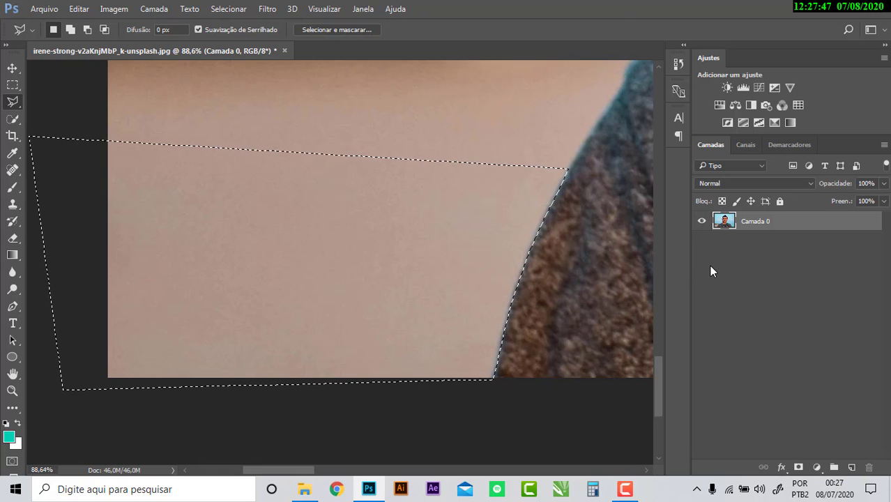
pyautogui.press('Delete')
pyautogui.hotkey('ctrl', 'd')
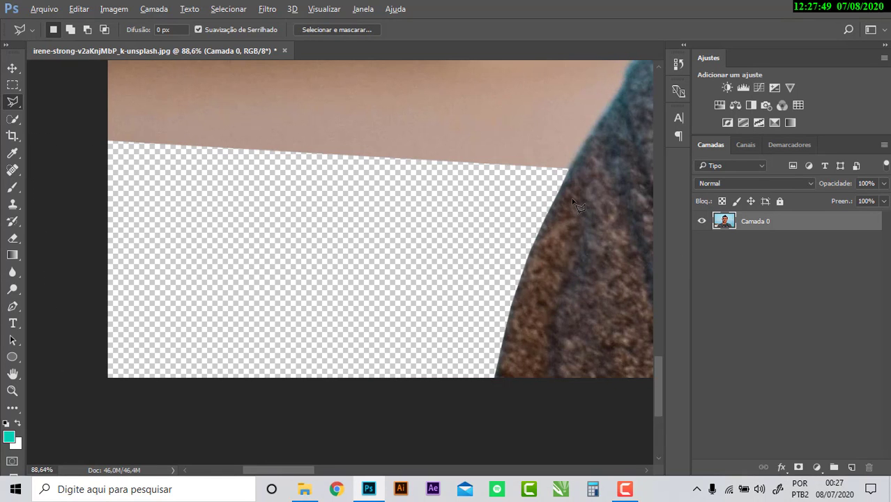
# Zoom in and trace a Polygonal Lasso outline from the transparent corner up the shoulder to the neck
pyautogui.scroll(2, 573, 203)
pyautogui.scroll(2, 475, 258)
pyautogui.scroll(1, 373, 346)
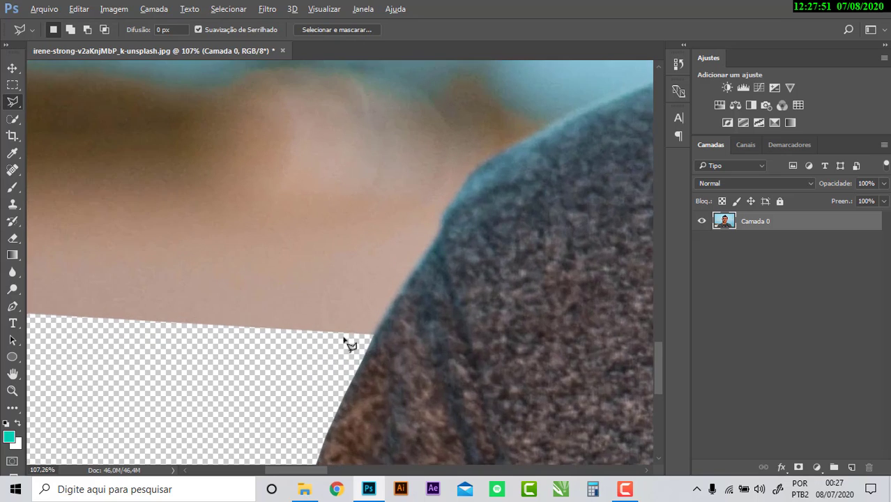
pyautogui.scroll(2, 345, 341)
pyautogui.scroll(1, 324, 380)
pyautogui.click(321, 402)
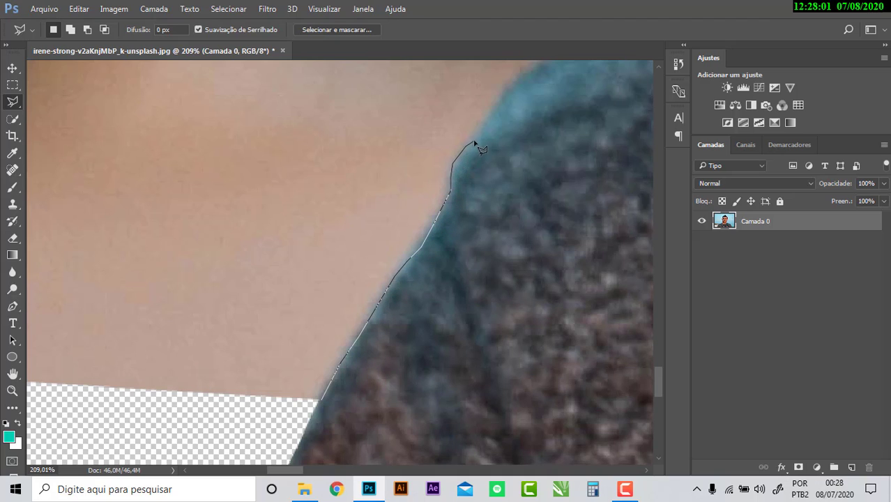
pyautogui.moveTo(525, 99)
pyautogui.mouseDown()
pyautogui.moveTo(326, 177)
pyautogui.moveTo(182, 338)
pyautogui.moveTo(361, 278)
pyautogui.moveTo(91, 169)
pyautogui.moveTo(589, 183)
pyautogui.moveTo(128, 212)
pyautogui.moveTo(152, 231)
pyautogui.moveTo(122, 231)
pyautogui.moveTo(625, 260)
pyautogui.moveTo(583, 298)
pyautogui.moveTo(581, 254)
pyautogui.moveTo(210, 262)
pyautogui.moveTo(433, 249)
pyautogui.moveTo(263, 229)
pyautogui.mouseUp()
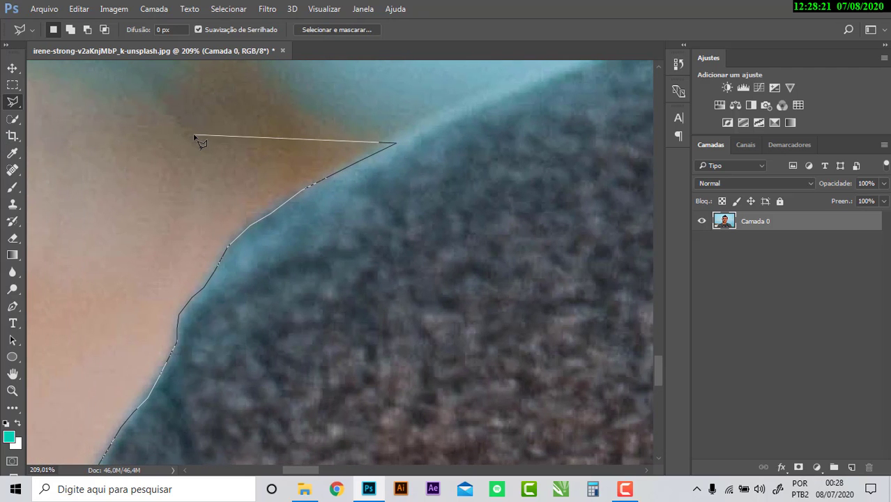
pyautogui.scroll(-1, 195, 136)
pyautogui.scroll(-2, 195, 137)
pyautogui.scroll(-2, 196, 137)
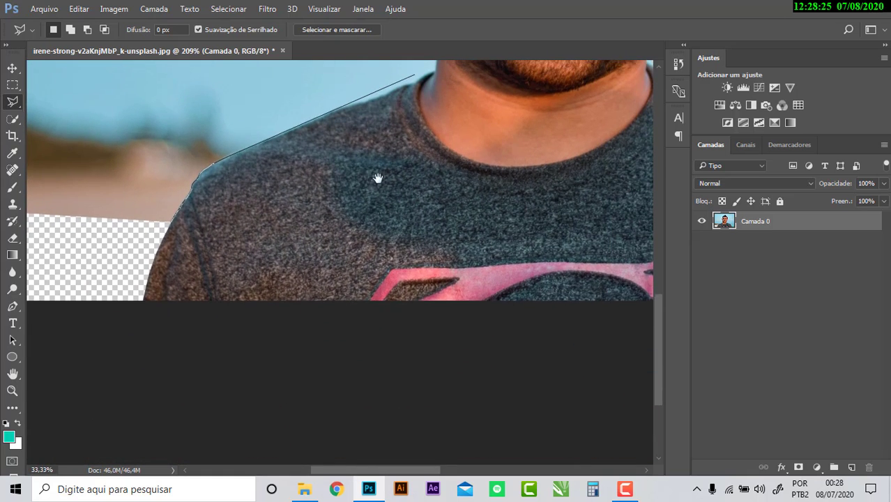
pyautogui.scroll(5, 378, 175)
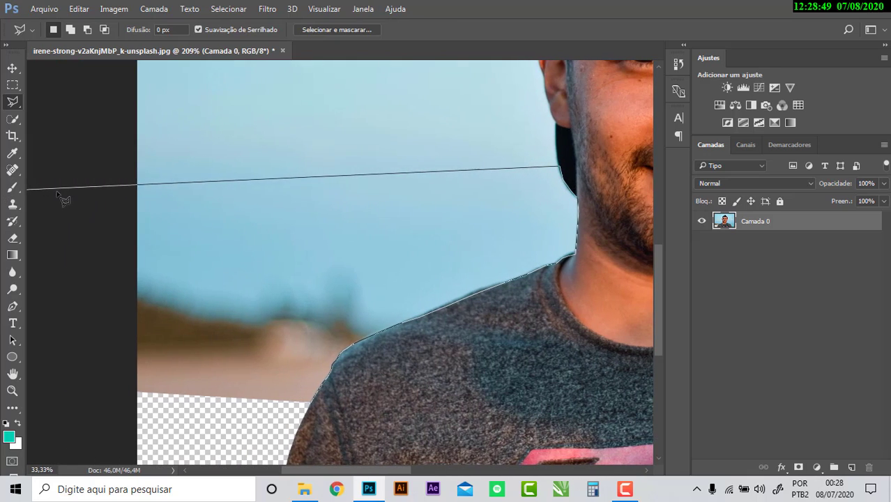
# Close the lasso left of the image, delete the background band, deselect, and fit the image
pyautogui.click(67, 192)
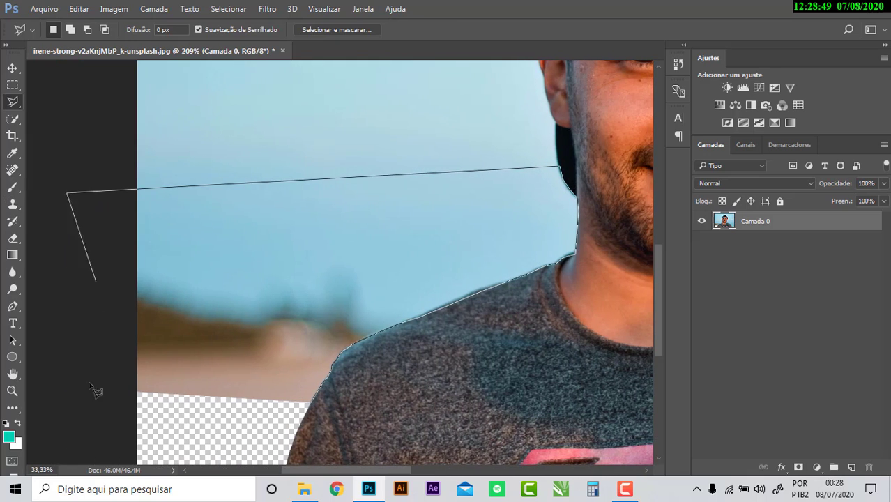
pyautogui.doubleClick(99, 413)
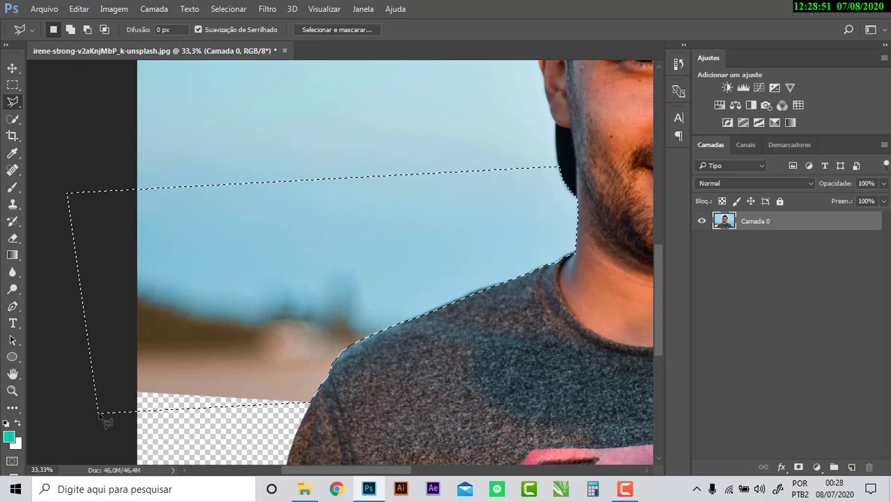
pyautogui.press('Delete')
pyautogui.hotkey('ctrl', 'd')
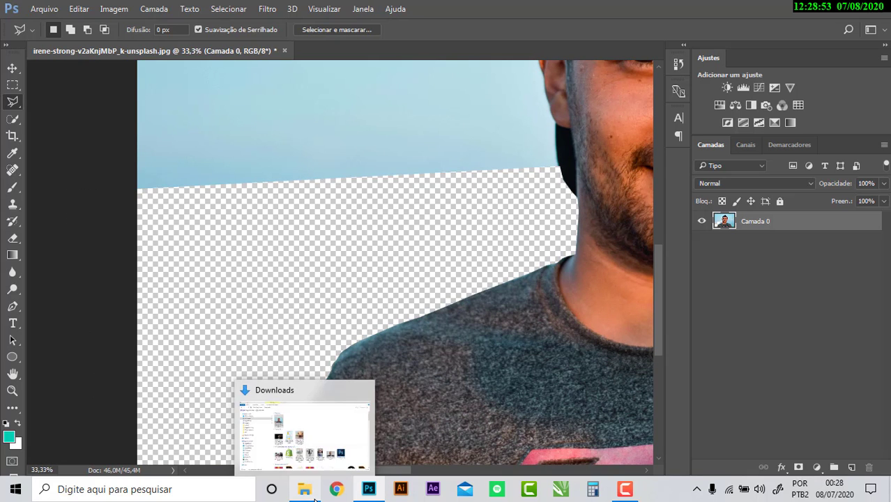
pyautogui.hotkey('ctrl', '0')
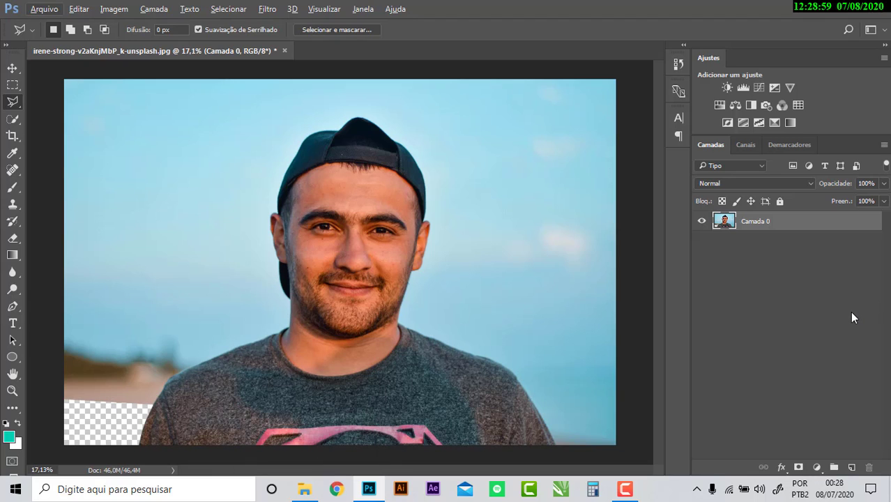
# Restore the deleted background, switch to the standard Pen tool, and zoom to the shoulder
pyautogui.hotkey('ctrl', 'd')
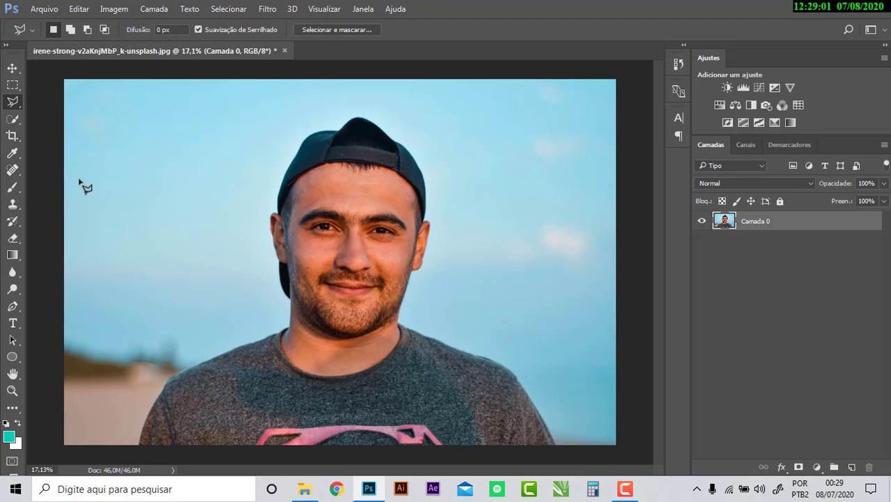
pyautogui.click(12, 305)
pyautogui.click(61, 306)
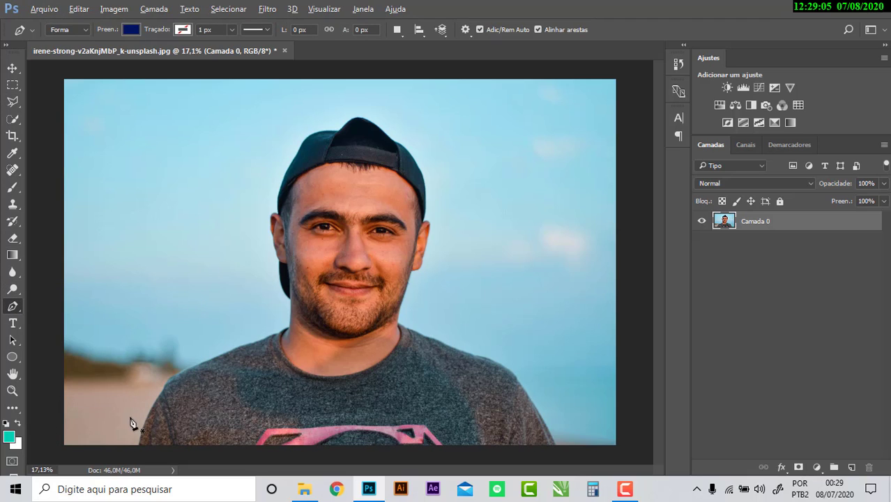
pyautogui.scroll(3, 200, 241)
pyautogui.moveTo(145, 422); pyautogui.dragTo(236, 170)
pyautogui.scroll(-2, 237, 170)
pyautogui.scroll(2, 230, 238)
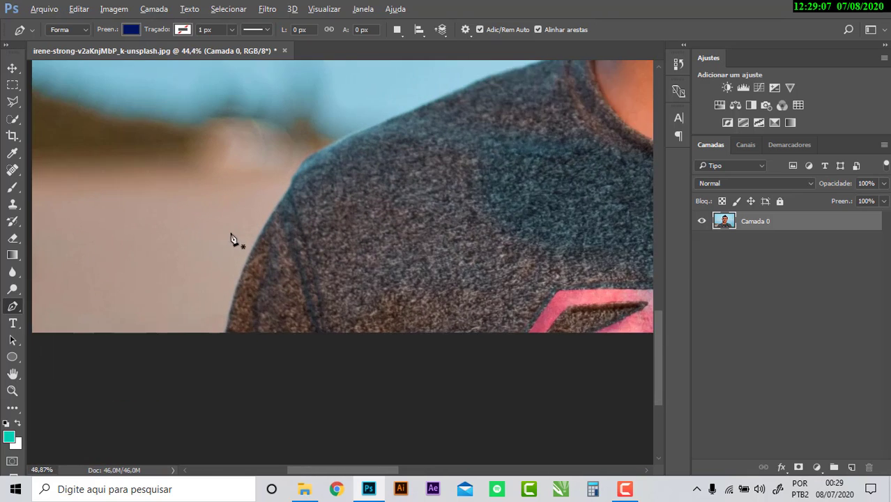
pyautogui.scroll(1, 237, 293)
# Draw a trial pen outline up the shoulder edge, undo it, and open the Forma mode options
pyautogui.click(231, 342)
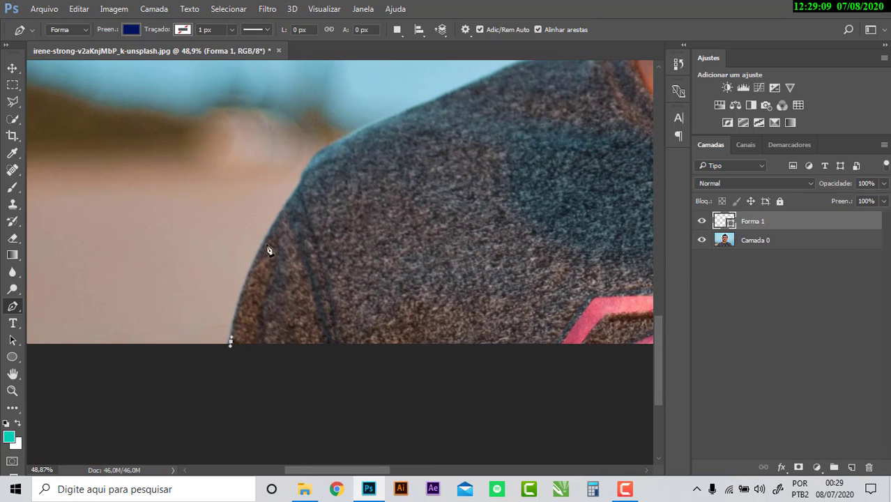
pyautogui.click(267, 237)
pyautogui.moveTo(275, 228); pyautogui.dragTo(296, 189)
pyautogui.hotkey('ctrl', 'alt', 'z')
pyautogui.hotkey('ctrl', 'alt', 'z')
pyautogui.hotkey('ctrl', 'alt', 'z')
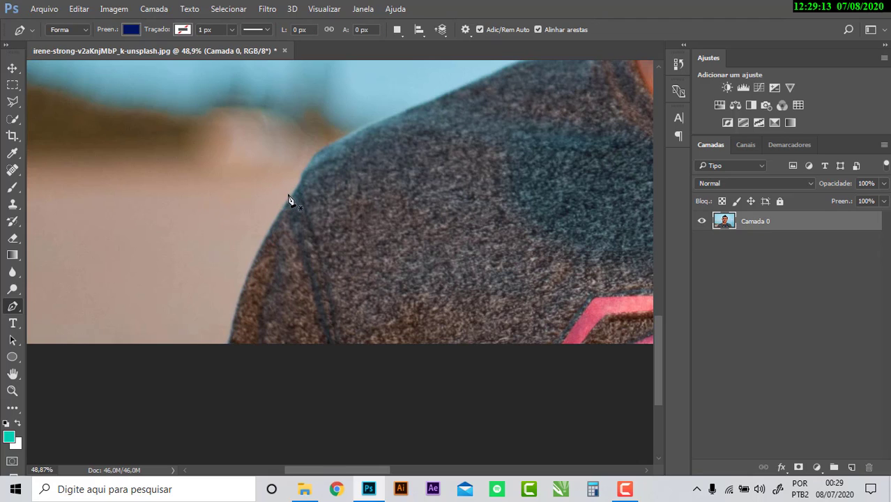
pyautogui.click(86, 29)
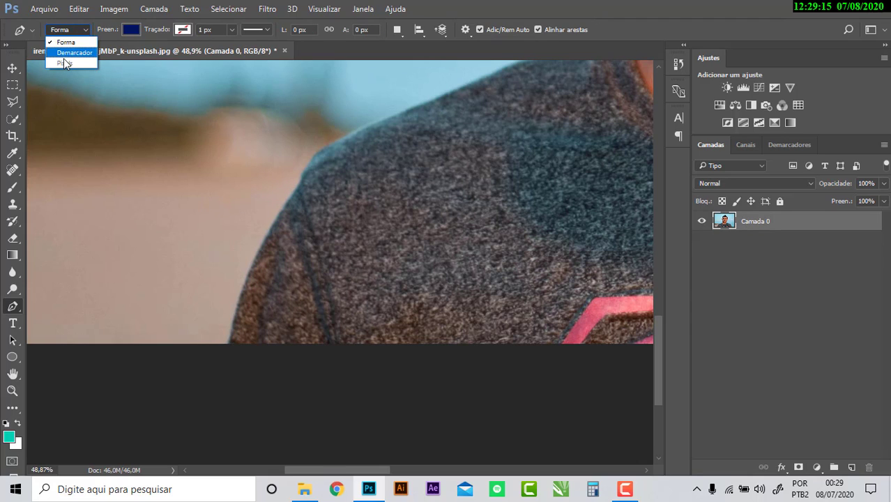
# Switch the Pen to path (Demarcador) mode and trace curved anchors up the left shoulder edge
pyautogui.click(67, 53)
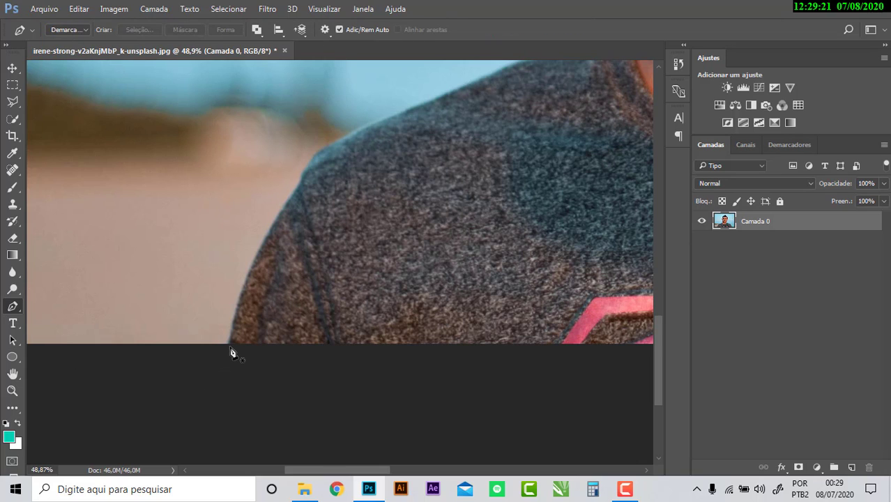
pyautogui.moveTo(230, 328); pyautogui.dragTo(230, 328)
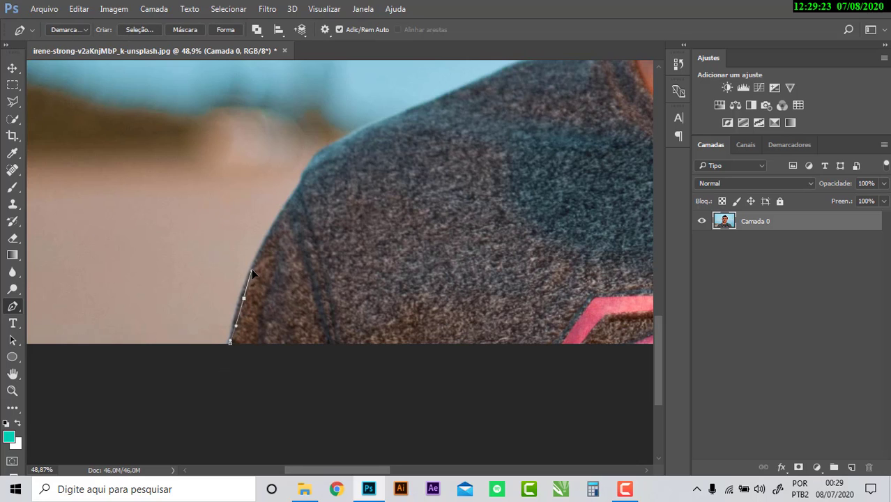
pyautogui.moveTo(252, 273); pyautogui.dragTo(253, 272)
pyautogui.moveTo(285, 214); pyautogui.dragTo(307, 180)
pyautogui.moveTo(349, 138)
pyautogui.mouseDown()
pyautogui.moveTo(186, 290)
pyautogui.moveTo(201, 275)
pyautogui.mouseUp()
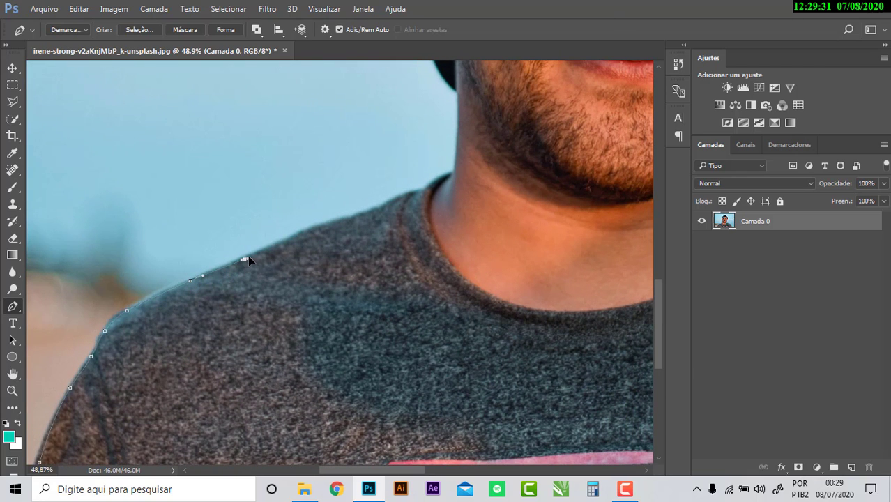
pyautogui.moveTo(247, 256); pyautogui.dragTo(298, 238)
pyautogui.moveTo(346, 220); pyautogui.dragTo(351, 218)
# Zoom to check the neck, then remove the stray path segment running up the neck
pyautogui.scroll(2, 382, 215)
pyautogui.scroll(2, 390, 223)
pyautogui.scroll(2, 354, 165)
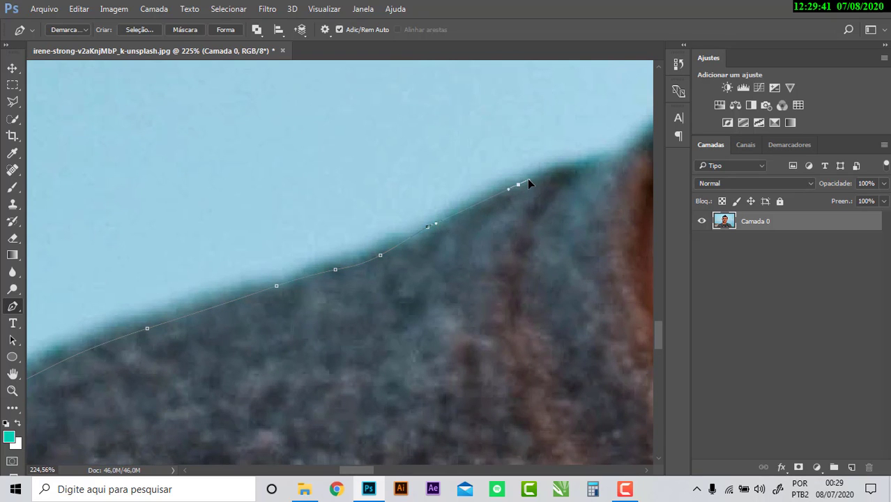
pyautogui.scroll(-2, 529, 183)
pyautogui.scroll(-1, 344, 345)
pyautogui.scroll(-2, 332, 363)
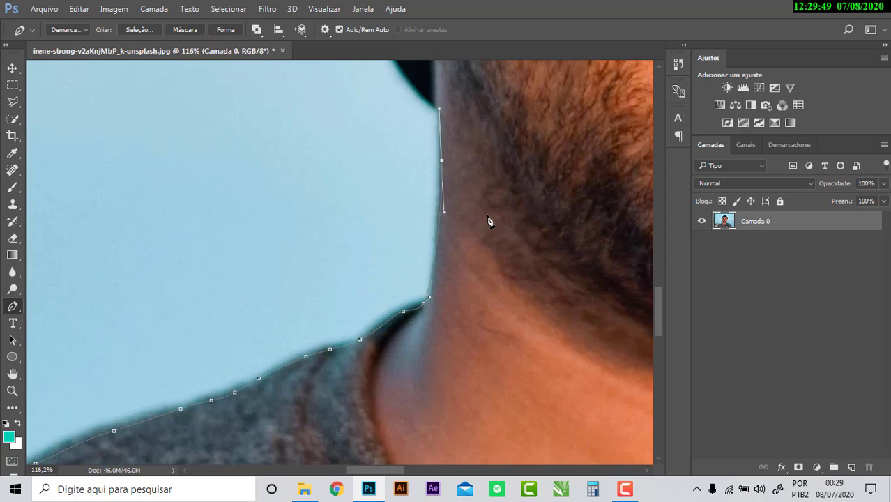
pyautogui.press('BackSpace')
pyautogui.press('BackSpace')
pyautogui.hotkey('ctrl', 'z')
pyautogui.press('BackSpace')
pyautogui.press('BackSpace')
# Trace path anchors up the neck and along the dark jaw edge, undoing a misplaced curve
pyautogui.click(431, 101)
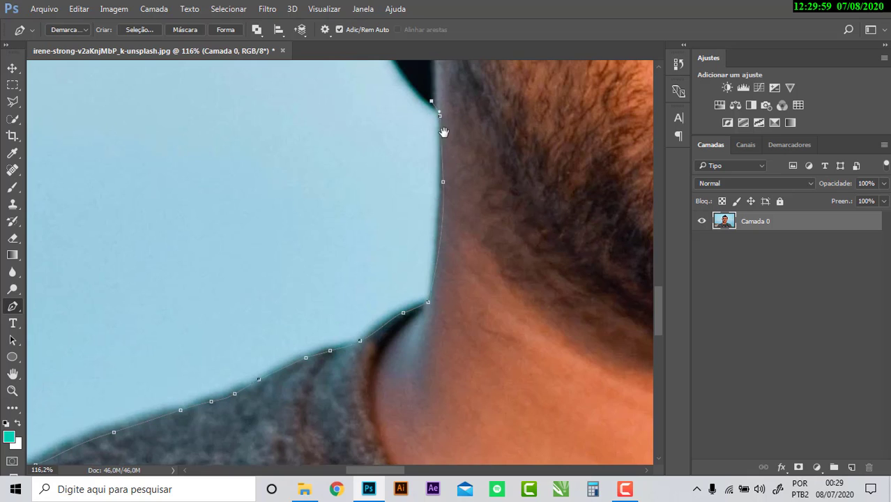
pyautogui.moveTo(444, 133); pyautogui.dragTo(446, 347)
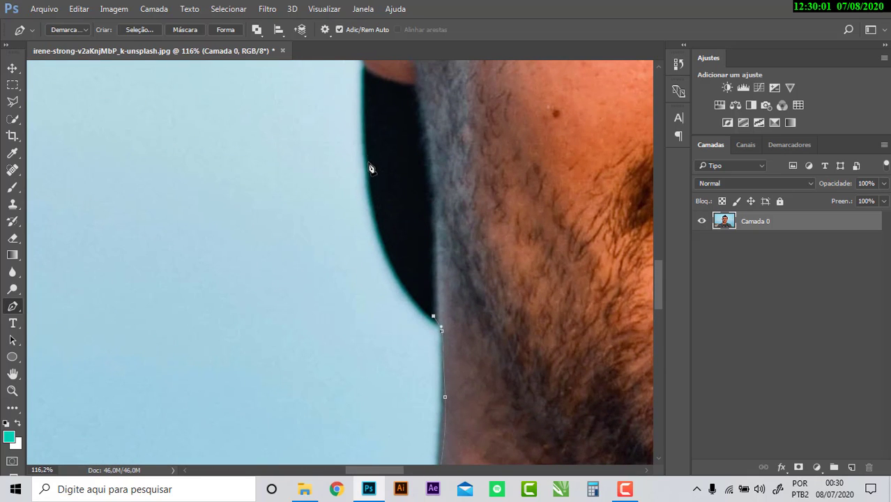
pyautogui.moveTo(368, 164); pyautogui.dragTo(358, 122)
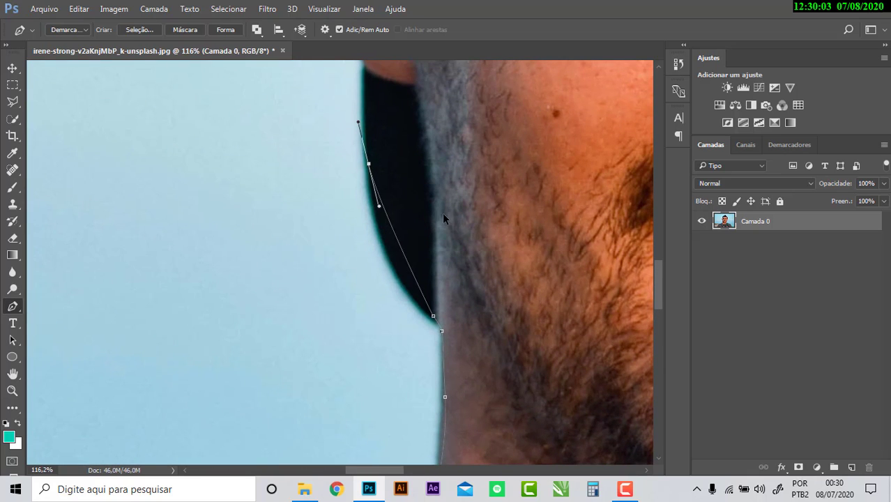
pyautogui.hotkey('ctrl', 'z')
pyautogui.scroll(1, 390, 223)
pyautogui.scroll(1, 411, 286)
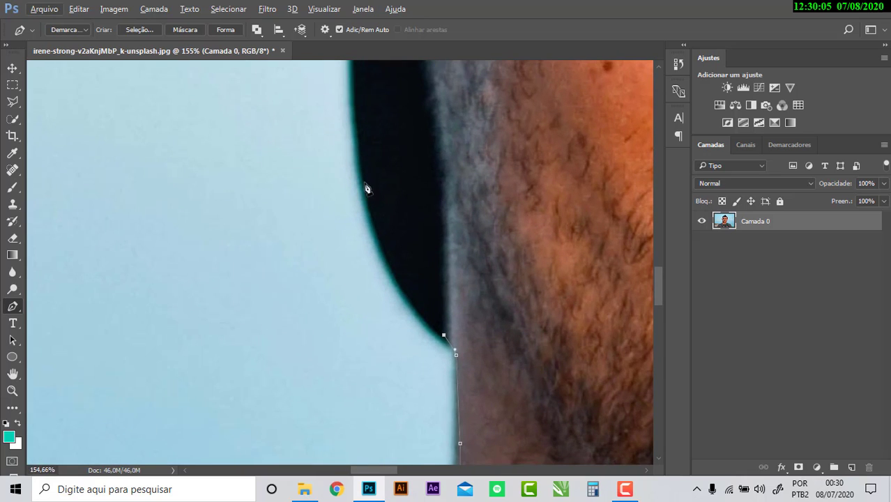
pyautogui.click(360, 155)
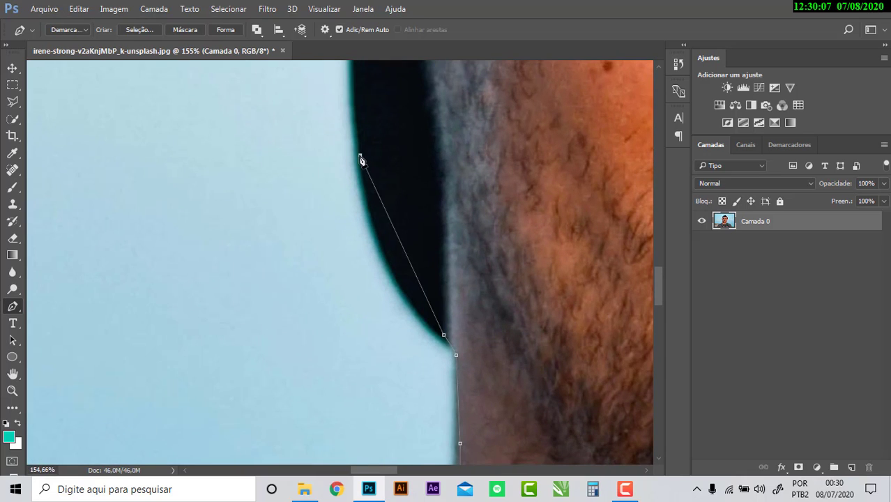
pyautogui.moveTo(361, 159)
pyautogui.mouseDown()
pyautogui.moveTo(356, 57)
pyautogui.moveTo(339, 89)
pyautogui.mouseUp()
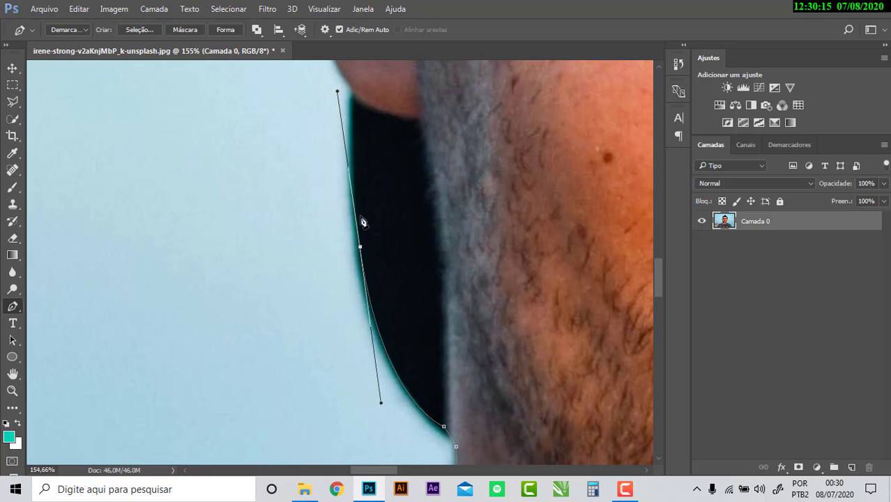
pyautogui.keyDown('alt'); pyautogui.click(360, 246); pyautogui.keyUp('alt')
pyautogui.scroll(1, 361, 245)
pyautogui.scroll(1, 361, 246)
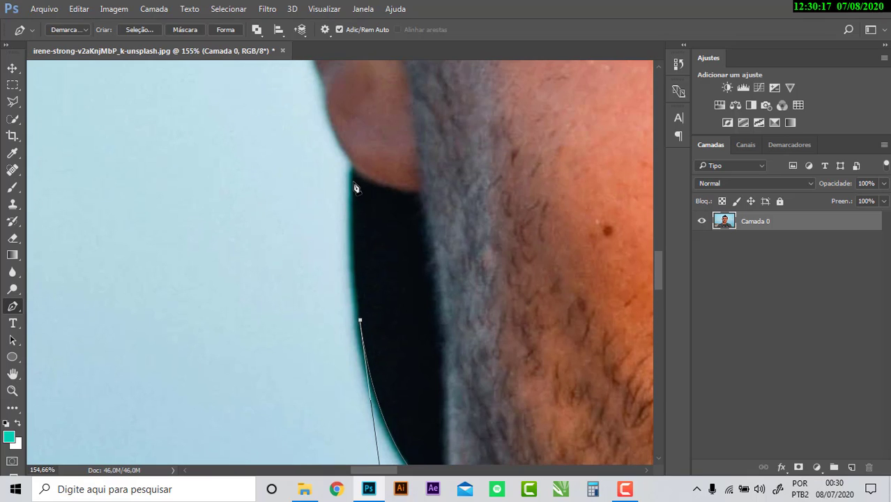
# Continue the path below the earlobe, around it, and up the back of the ear
pyautogui.click(352, 175)
pyautogui.moveTo(353, 152); pyautogui.dragTo(354, 126)
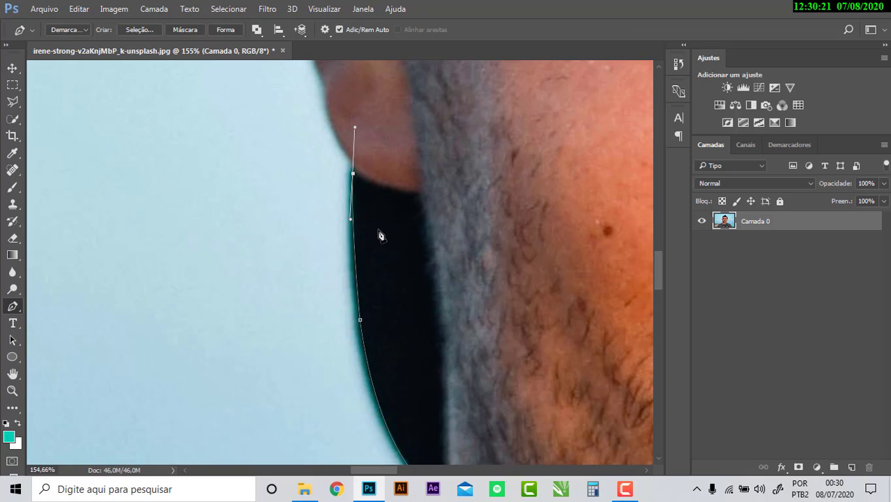
pyautogui.scroll(5, 370, 209)
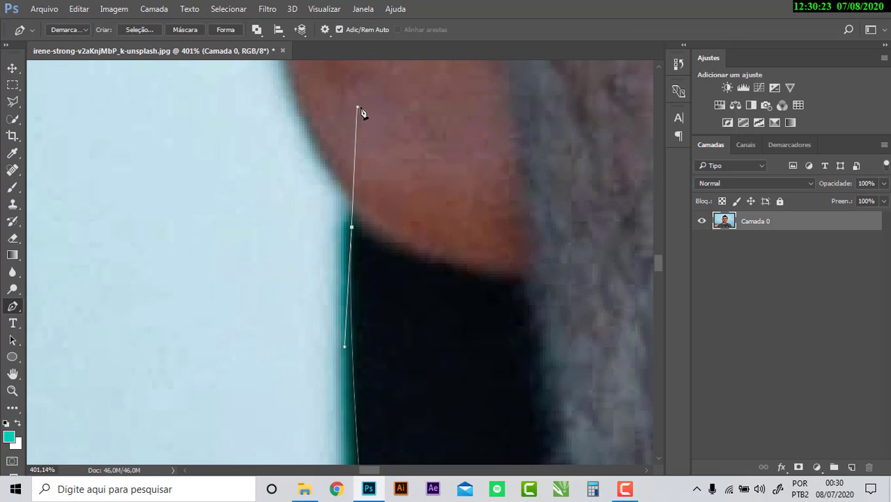
pyautogui.moveTo(354, 110)
pyautogui.mouseDown()
pyautogui.moveTo(335, 184)
pyautogui.moveTo(332, 168)
pyautogui.mouseUp()
pyautogui.scroll(-3, 333, 168)
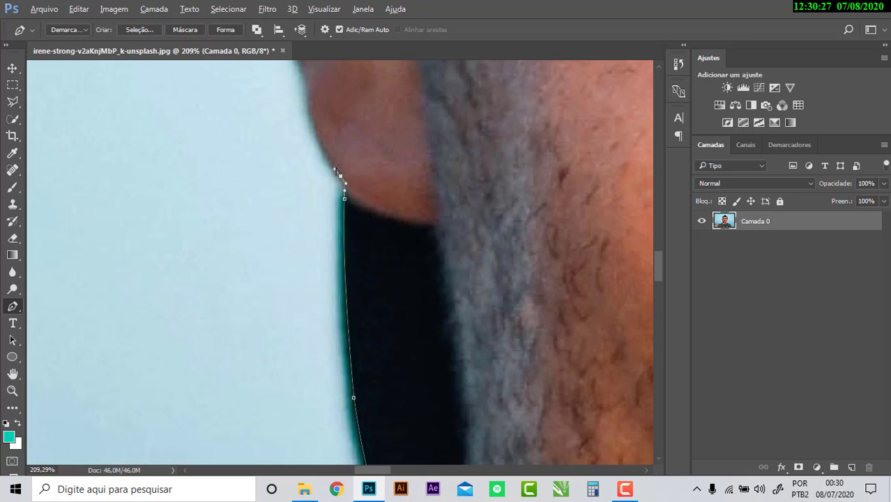
pyautogui.scroll(3, 353, 279)
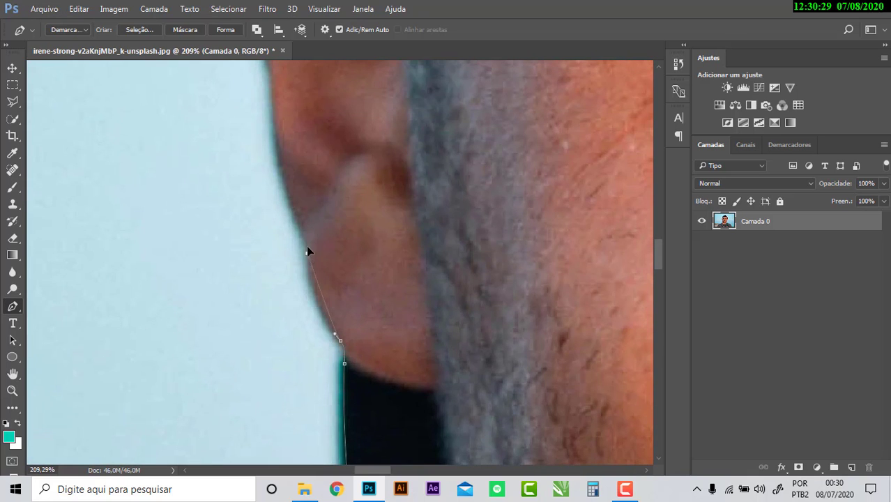
pyautogui.moveTo(307, 253); pyautogui.dragTo(304, 214)
pyautogui.moveTo(279, 150); pyautogui.dragTo(270, 112)
pyautogui.moveTo(293, 163)
pyautogui.mouseDown()
pyautogui.moveTo(300, 339)
pyautogui.moveTo(288, 371)
pyautogui.mouseUp()
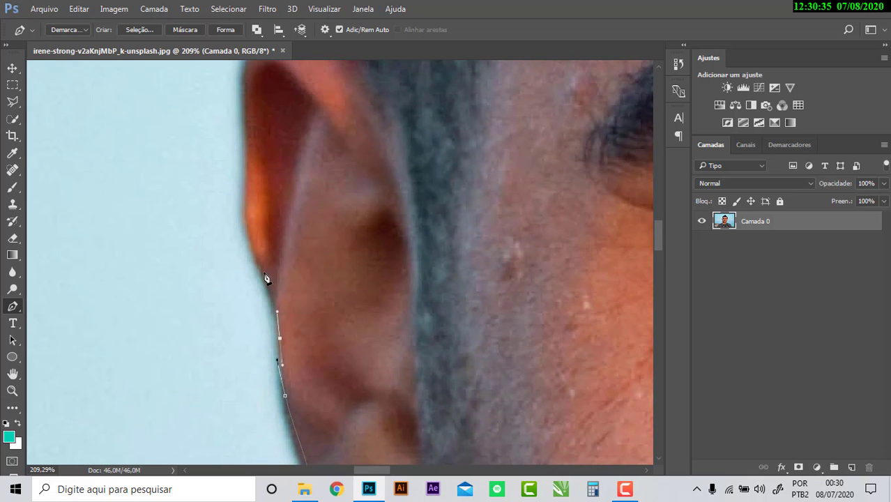
# Add path points at the top of the ear and up the cap edge above it
pyautogui.moveTo(255, 184); pyautogui.dragTo(205, 425)
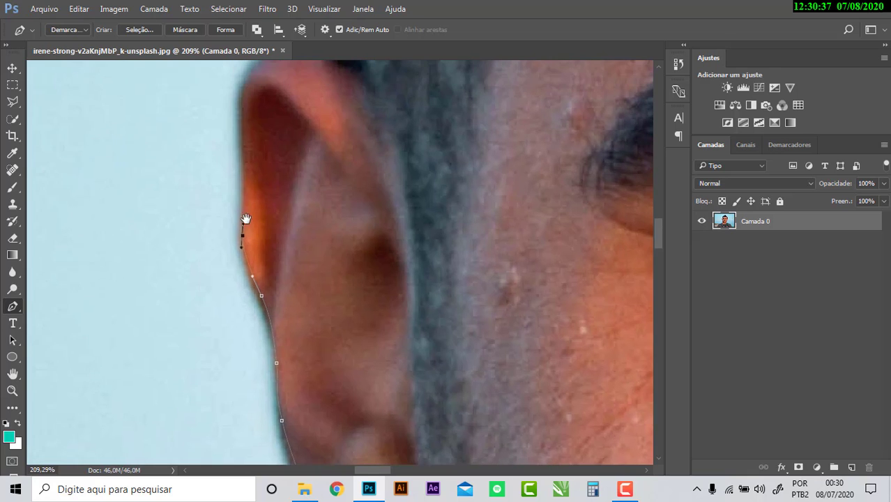
pyautogui.click(194, 359)
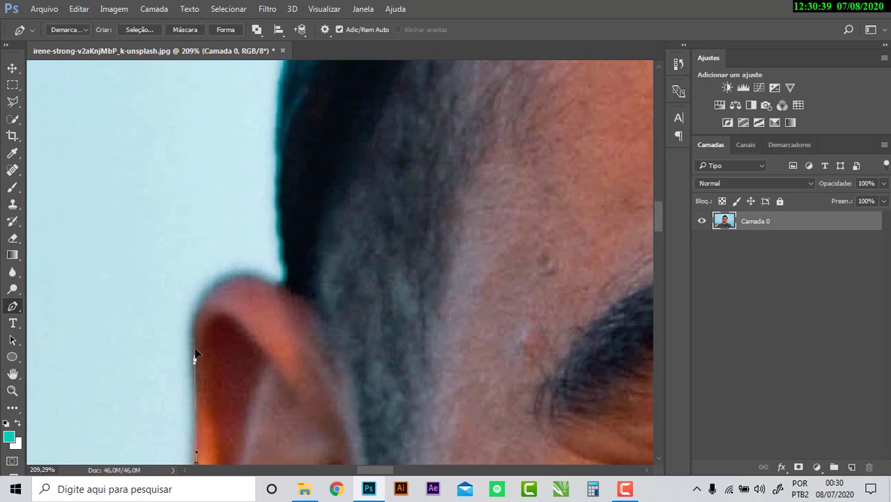
pyautogui.moveTo(196, 332); pyautogui.dragTo(196, 333)
pyautogui.scroll(-1, 290, 292)
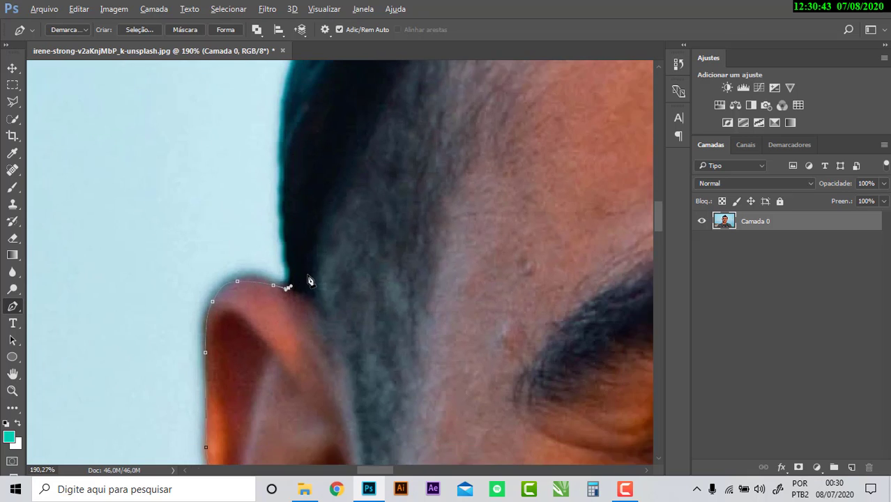
pyautogui.scroll(-2, 307, 279)
pyautogui.scroll(-1, 300, 286)
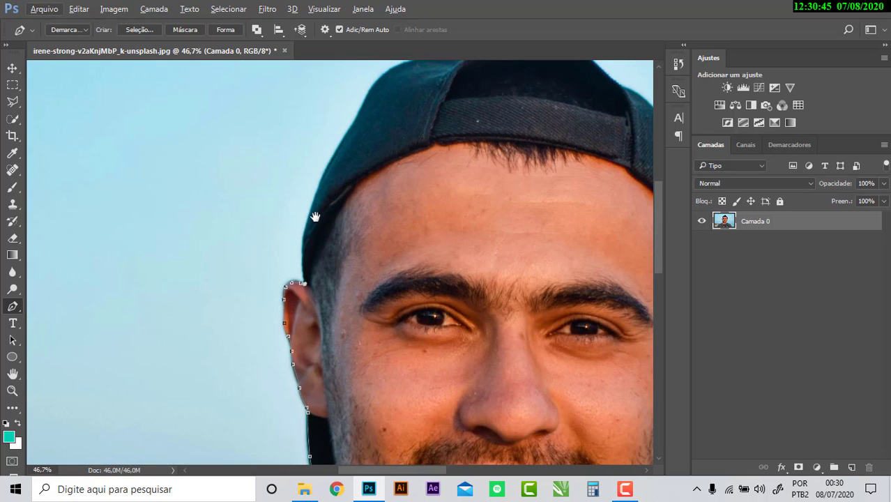
pyautogui.scroll(1, 298, 293)
pyautogui.scroll(1, 298, 318)
pyautogui.scroll(1, 289, 313)
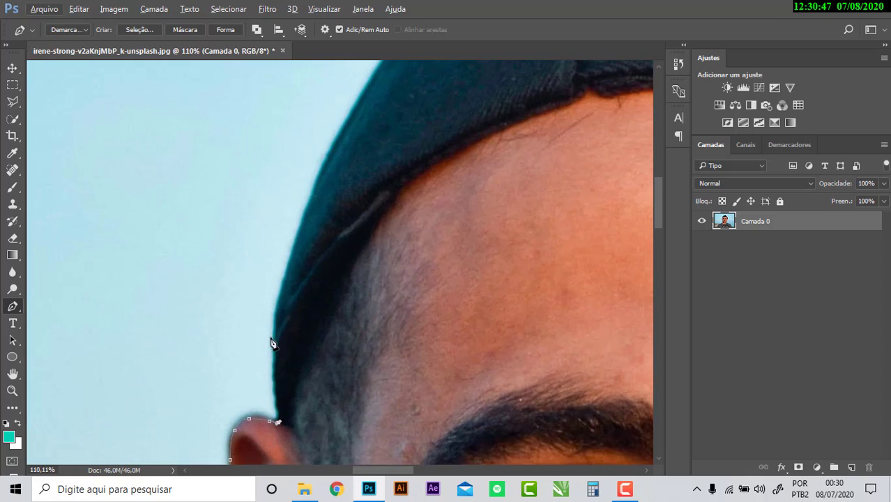
pyautogui.moveTo(276, 321); pyautogui.dragTo(283, 284)
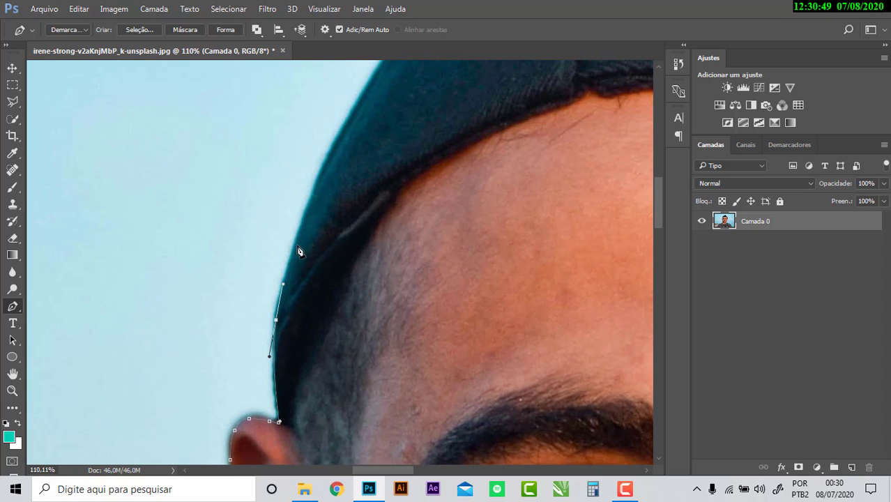
pyautogui.moveTo(300, 233); pyautogui.dragTo(309, 202)
# Trace the path up the cap's left edge and along its upper edge
pyautogui.moveTo(378, 143); pyautogui.dragTo(174, 361)
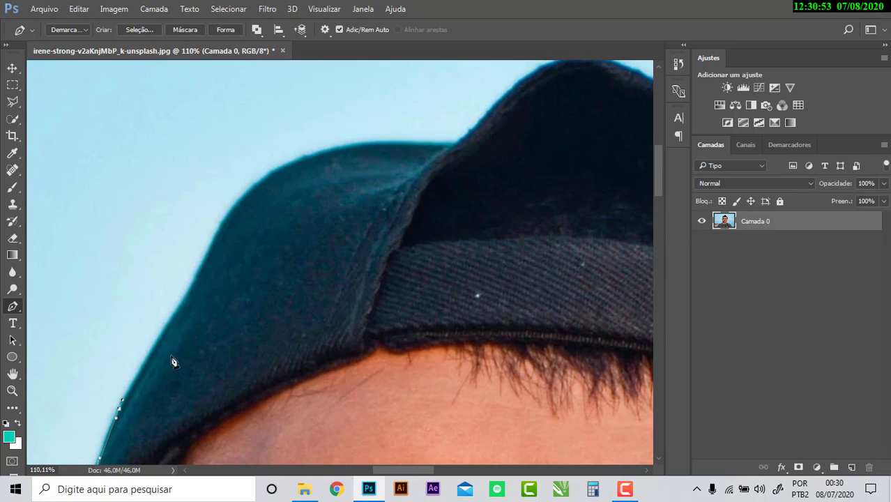
pyautogui.moveTo(171, 322); pyautogui.dragTo(202, 270)
pyautogui.moveTo(226, 220); pyautogui.dragTo(230, 217)
pyautogui.moveTo(275, 171); pyautogui.dragTo(293, 161)
pyautogui.click(327, 151)
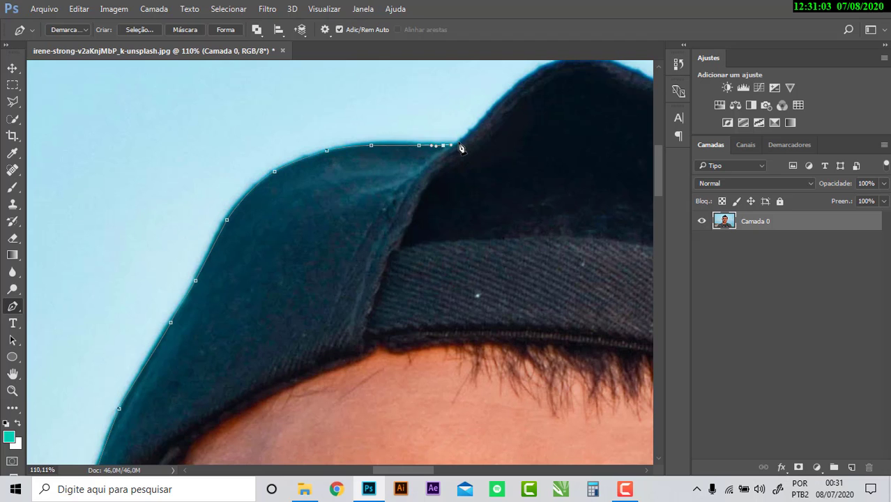
# Extend the path over the cap's crown and curve it down the cap's right side
pyautogui.moveTo(500, 138); pyautogui.dragTo(324, 266)
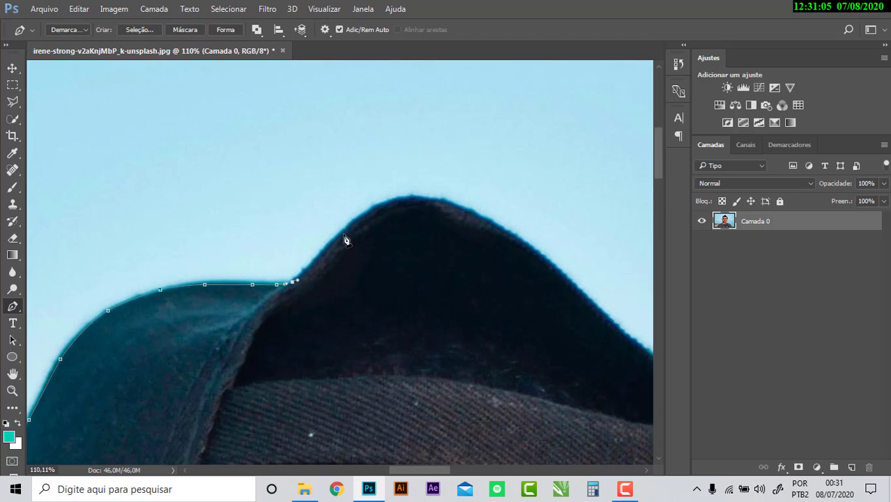
pyautogui.moveTo(348, 230); pyautogui.dragTo(359, 218)
pyautogui.moveTo(457, 207); pyautogui.dragTo(510, 239)
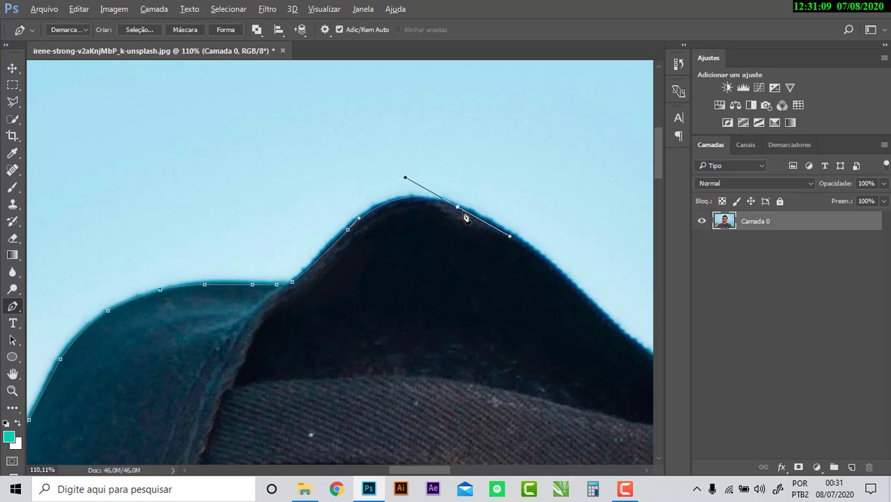
pyautogui.click(555, 268)
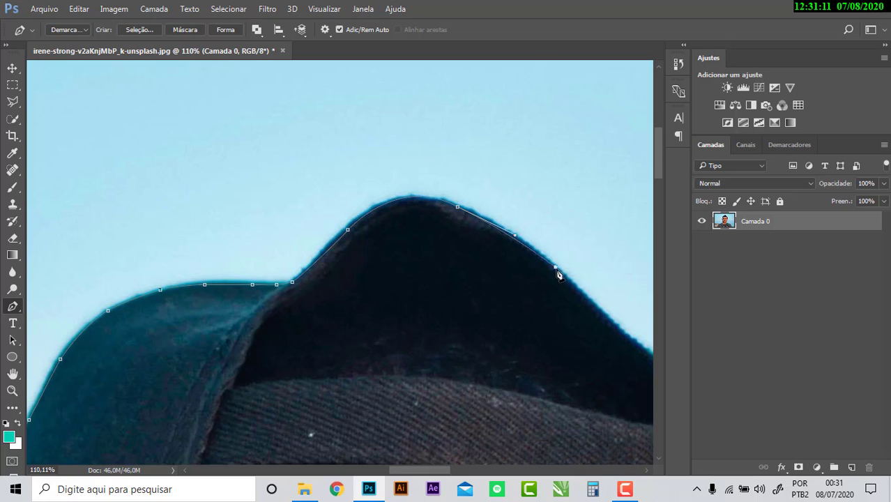
pyautogui.moveTo(558, 275)
pyautogui.mouseDown()
pyautogui.moveTo(220, 248)
pyautogui.moveTo(279, 278)
pyautogui.moveTo(309, 307)
pyautogui.mouseUp()
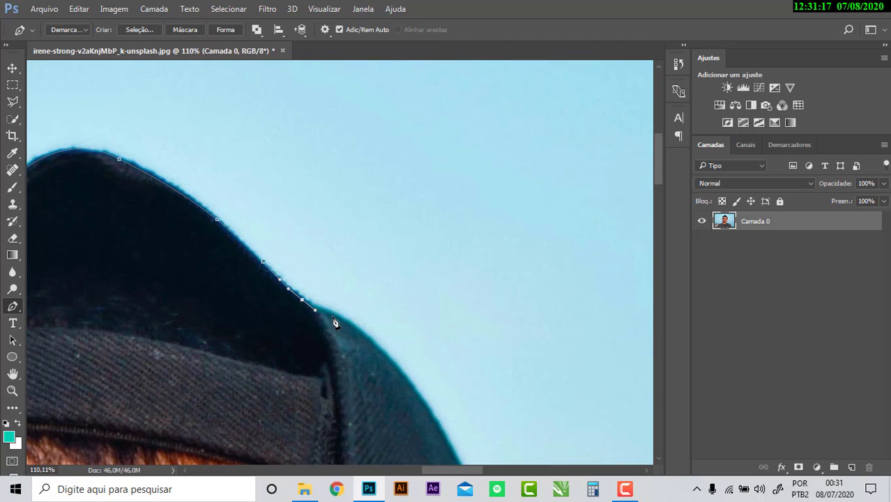
pyautogui.scroll(-2, 449, 325)
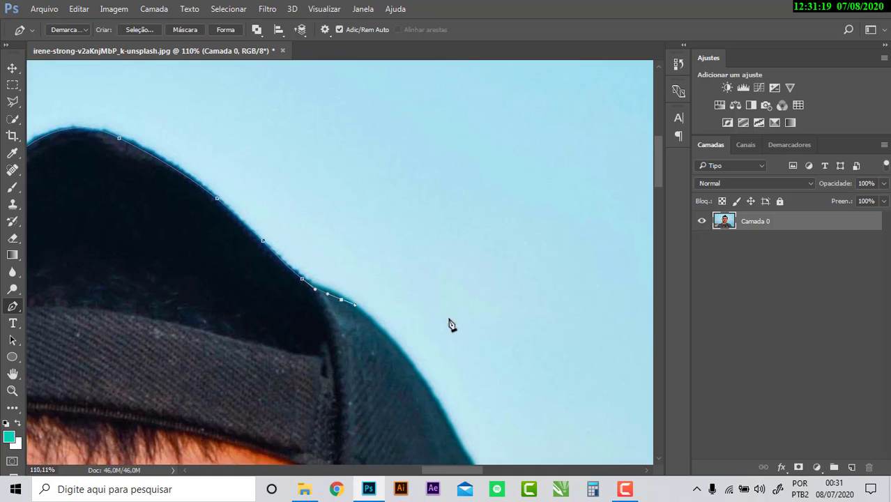
pyautogui.scroll(-3, 447, 330)
pyautogui.scroll(-2, 450, 332)
pyautogui.scroll(-1, 457, 333)
# Extend the path down the cap's right side toward the right ear, re-placing one smooth point
pyautogui.scroll(-2, 467, 314)
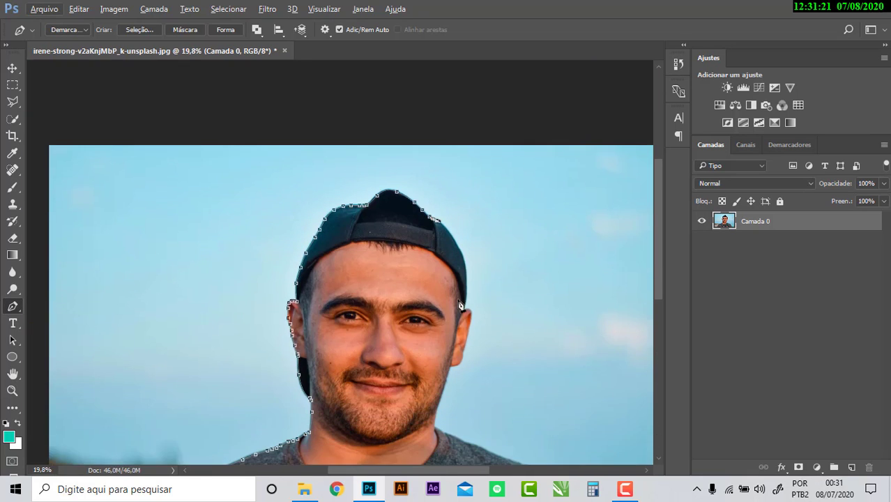
pyautogui.scroll(-1, 492, 265)
pyautogui.scroll(1, 495, 244)
pyautogui.scroll(1, 462, 133)
pyautogui.scroll(2, 453, 143)
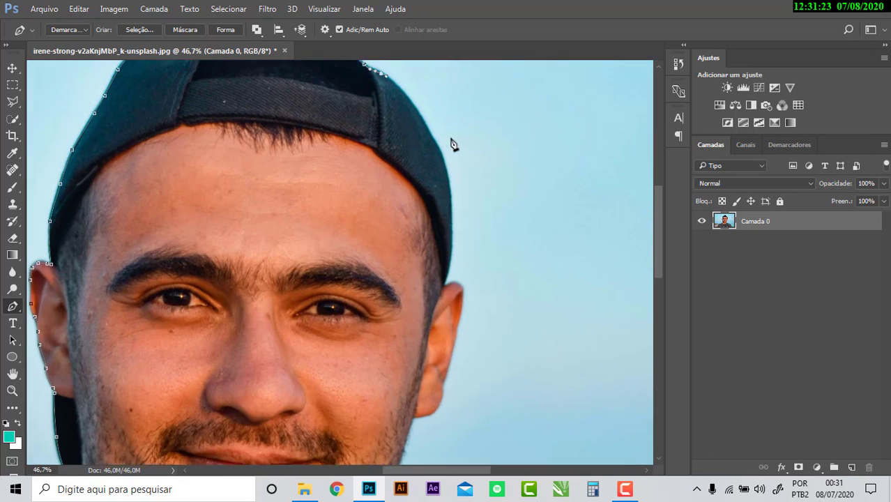
pyautogui.scroll(1, 394, 126)
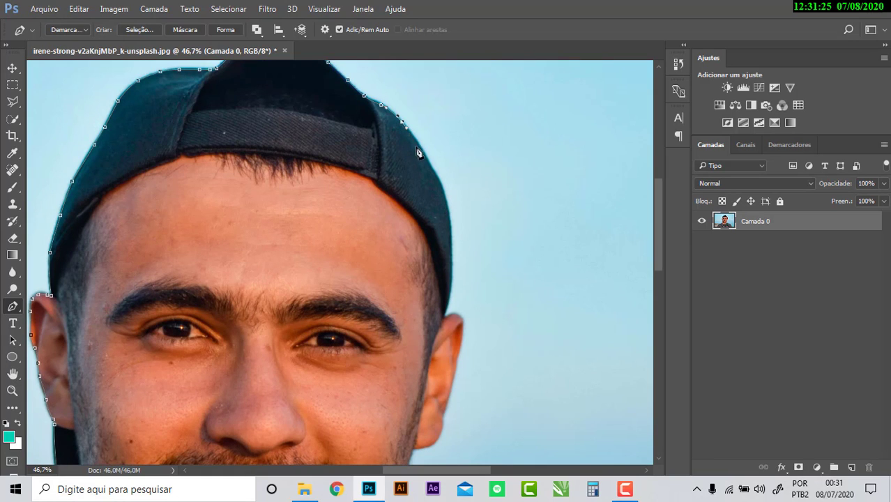
pyautogui.moveTo(427, 161); pyautogui.dragTo(431, 173)
pyautogui.hotkey('ctrl', 'z')
pyautogui.moveTo(431, 171); pyautogui.dragTo(435, 173)
pyautogui.moveTo(447, 221); pyautogui.dragTo(443, 324)
pyautogui.scroll(-3, 453, 362)
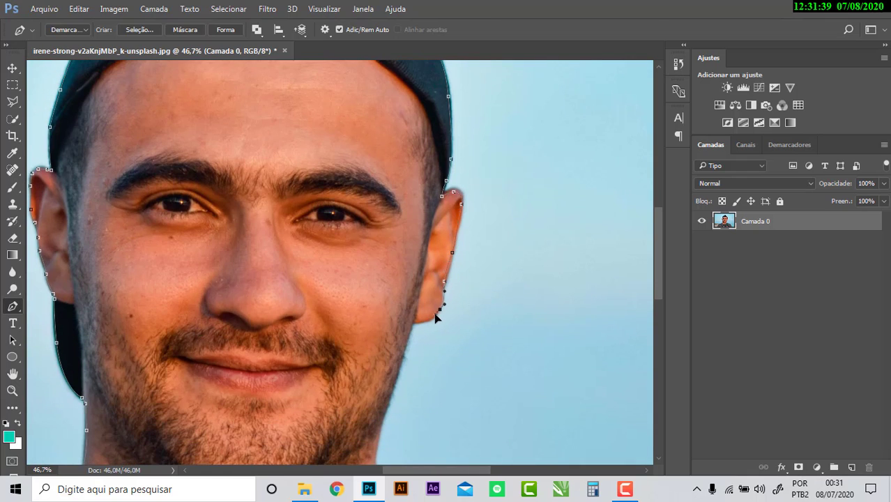
# Add path points along the right ear, right jaw and right shoulder toward the bottom edge
pyautogui.moveTo(422, 319); pyautogui.dragTo(419, 322)
pyautogui.scroll(-3, 412, 325)
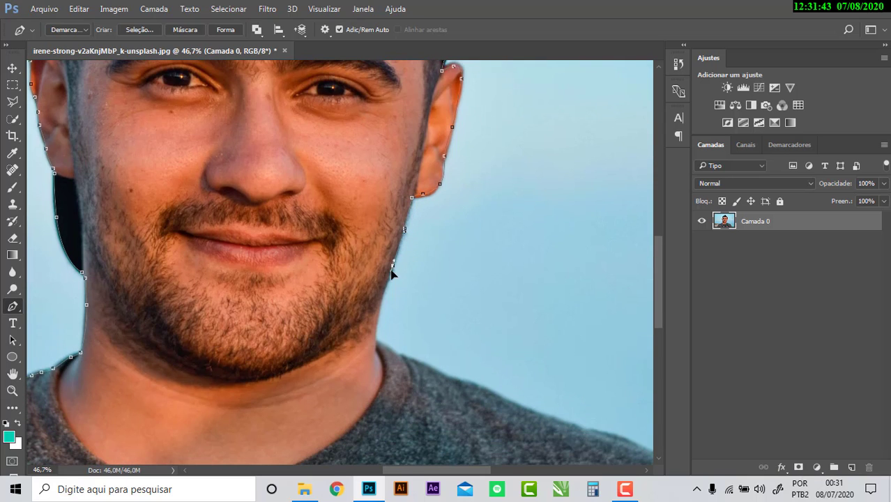
pyautogui.moveTo(381, 292); pyautogui.dragTo(383, 298)
pyautogui.hotkey('ctrl', 'z')
pyautogui.hotkey('ctrl', 'z')
pyautogui.moveTo(377, 314); pyautogui.dragTo(376, 323)
pyautogui.moveTo(488, 399)
pyautogui.mouseDown()
pyautogui.moveTo(358, 350)
pyautogui.moveTo(202, 169)
pyautogui.mouseUp()
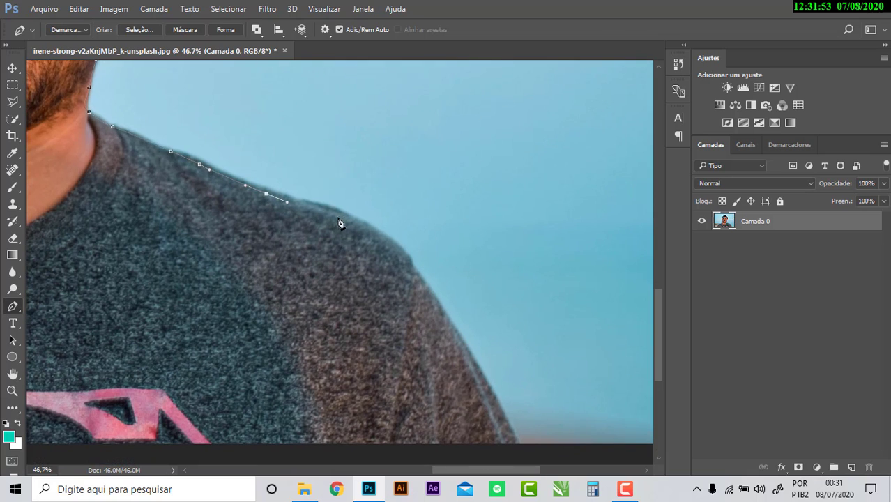
pyautogui.moveTo(346, 221); pyautogui.dragTo(365, 228)
pyautogui.scroll(-3, 450, 324)
pyautogui.scroll(-2, 453, 370)
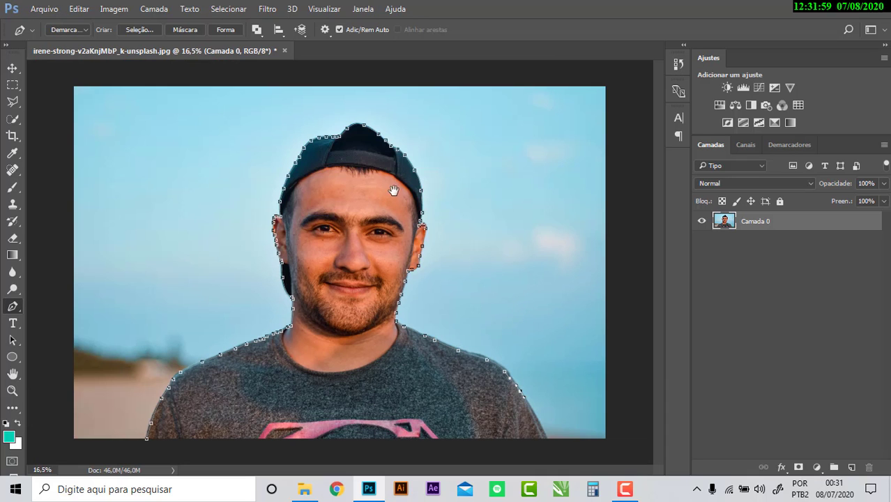
pyautogui.scroll(2, 564, 371)
pyautogui.scroll(-2, 553, 358)
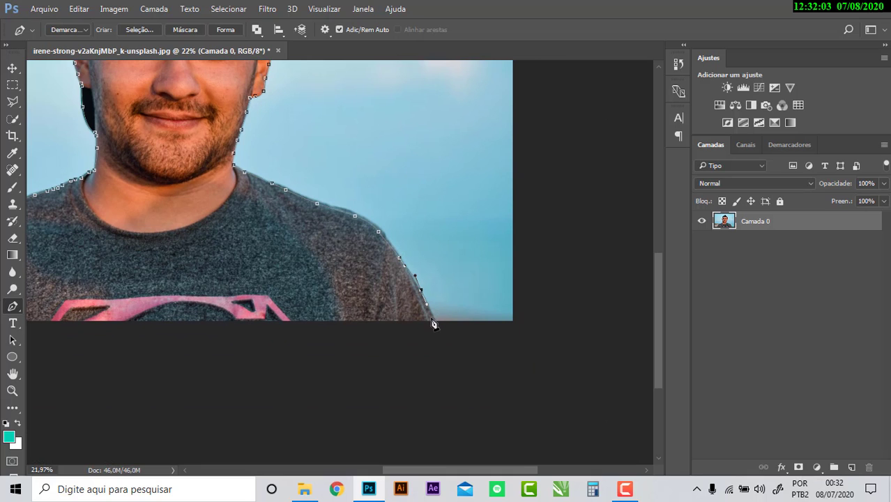
pyautogui.hscroll(-5, 552, 396)
pyautogui.scroll(1, 313, 391)
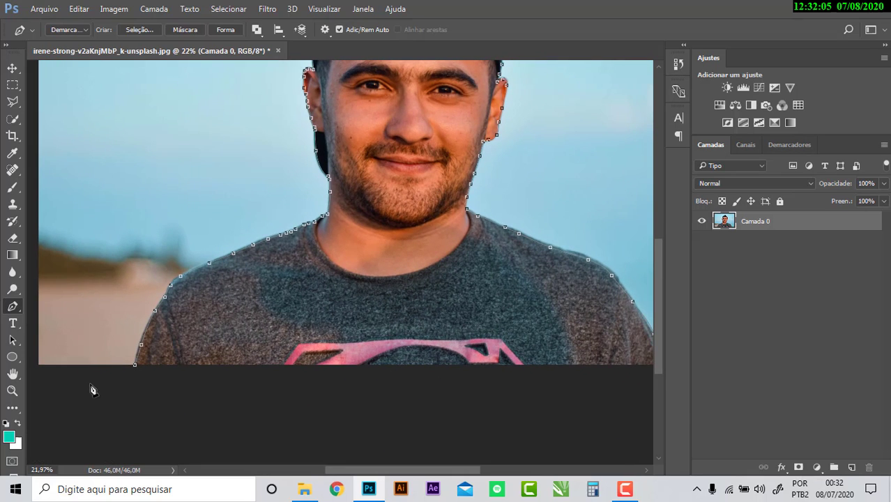
# Close the path at its start point and convert it to a selection with Criar Seleção
pyautogui.click(136, 370)
pyautogui.rightClick(269, 342)
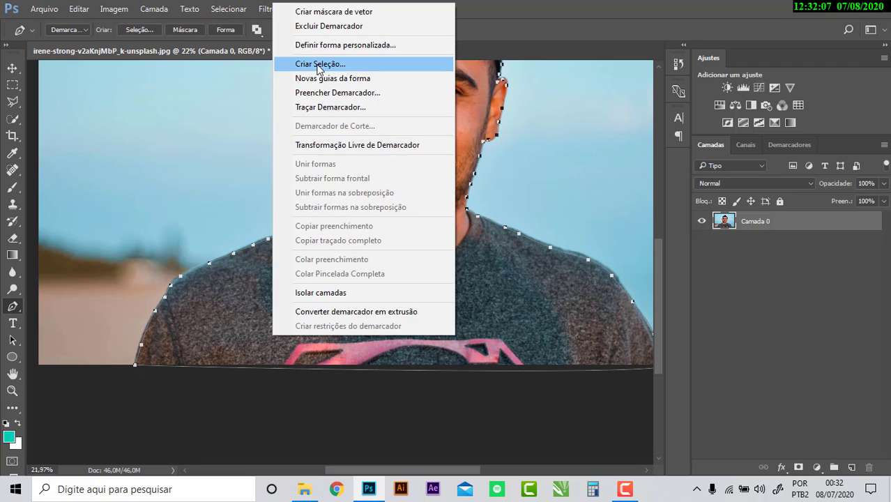
pyautogui.click(369, 63)
pyautogui.click(537, 135)
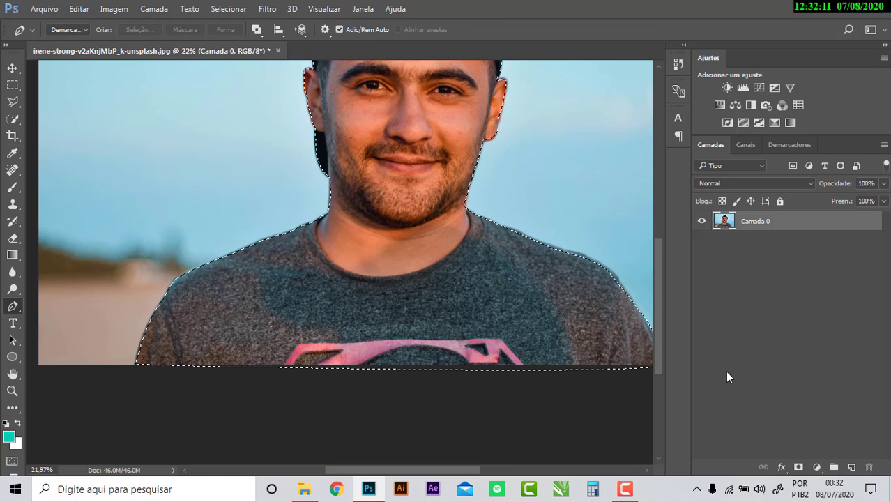
# Test-delete the sky, undo it, and invert the selection to just the man
pyautogui.keyDown('alt'); pyautogui.scroll(-2, 651, 345); pyautogui.keyUp('alt')
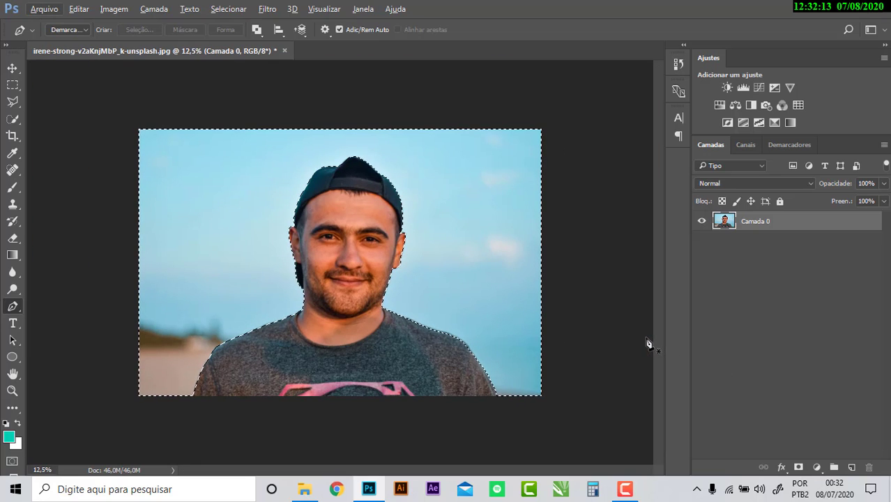
pyautogui.press('Delete')
pyautogui.hotkey('ctrl', 'd')
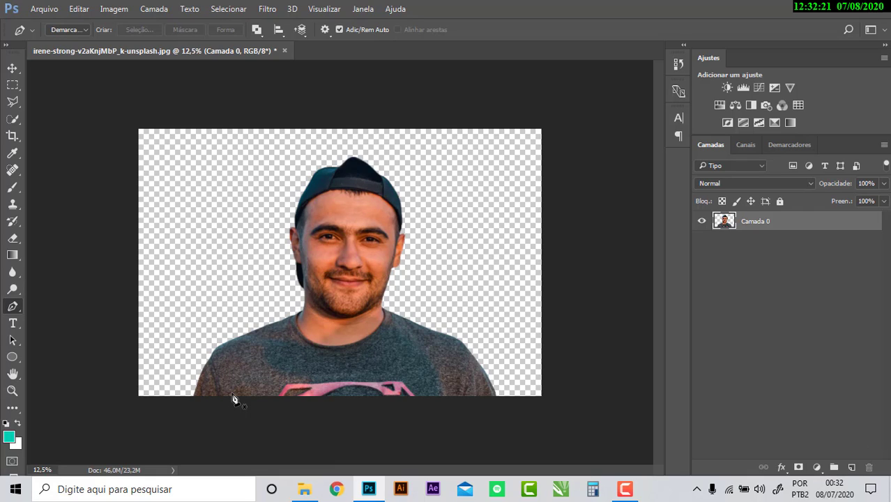
pyautogui.keyDown('alt'); pyautogui.scroll(1, 380, 365); pyautogui.keyUp('alt')
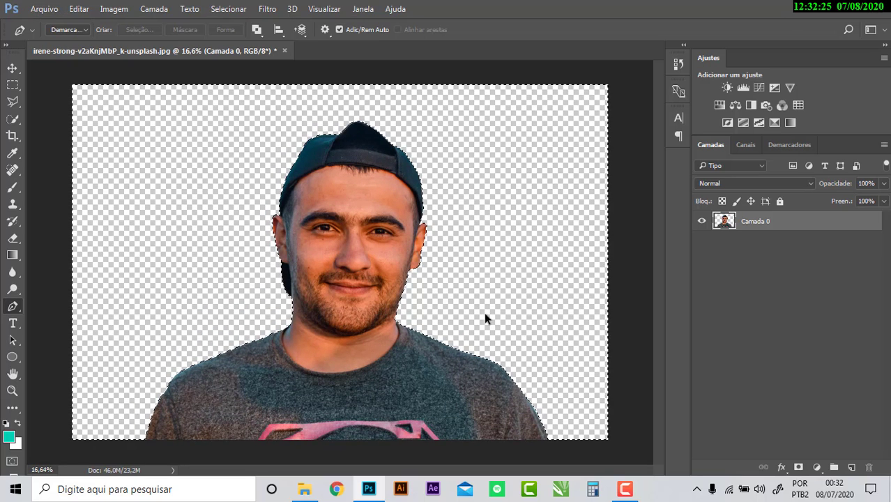
pyautogui.hotkey('ctrl', 'z')
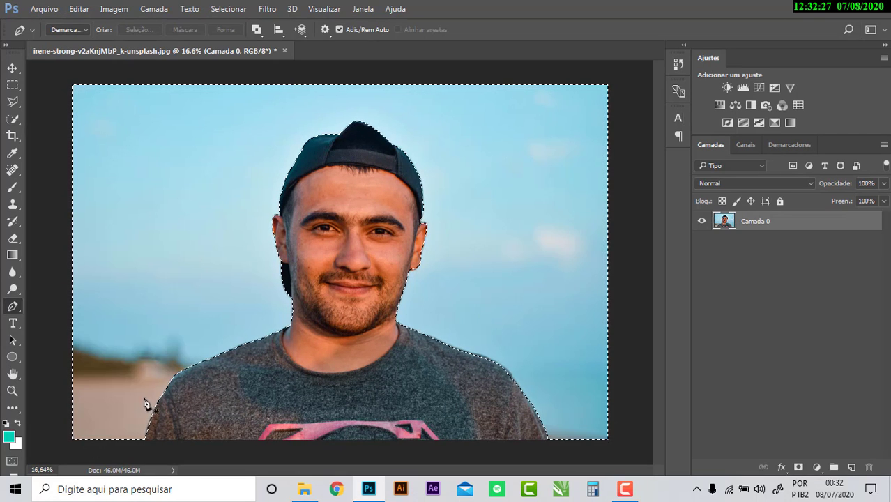
pyautogui.hotkey('ctrl', 'shift', 'i')
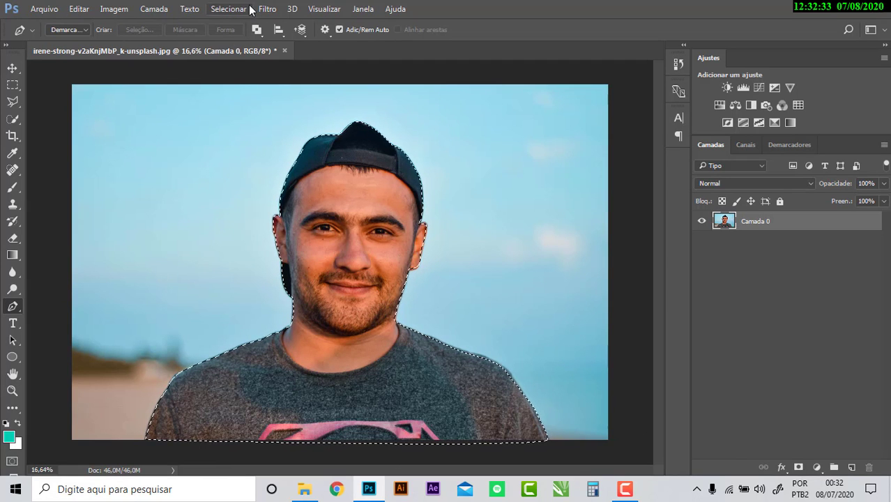
# Contract the selection by 1 pixel via Selecionar > Modificar > Contrair
pyautogui.click(217, 10)
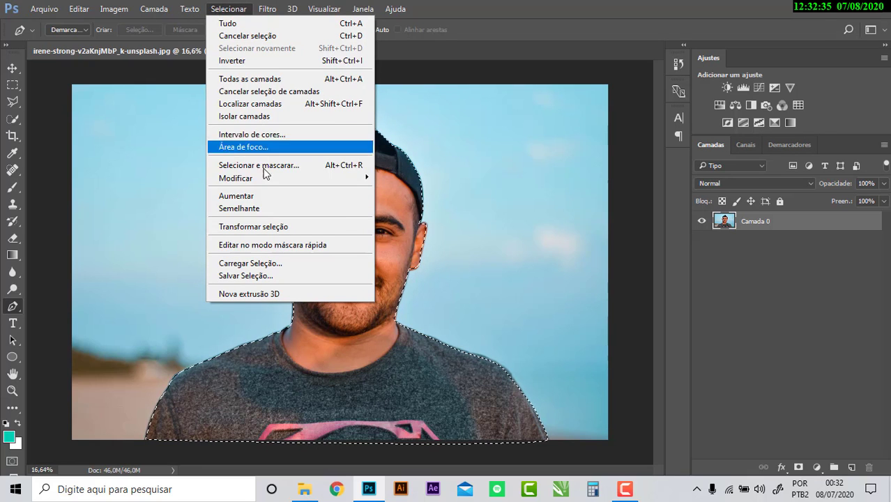
pyautogui.moveTo(235, 178)
pyautogui.click(416, 216)
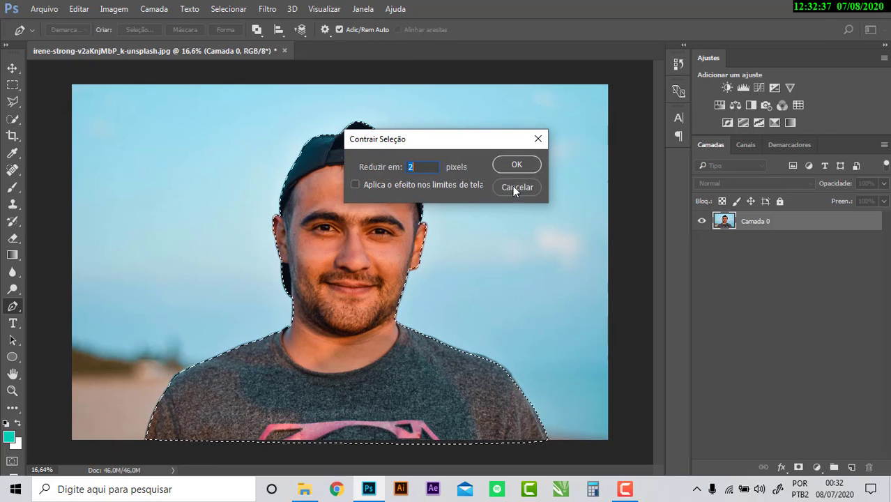
pyautogui.write('1')
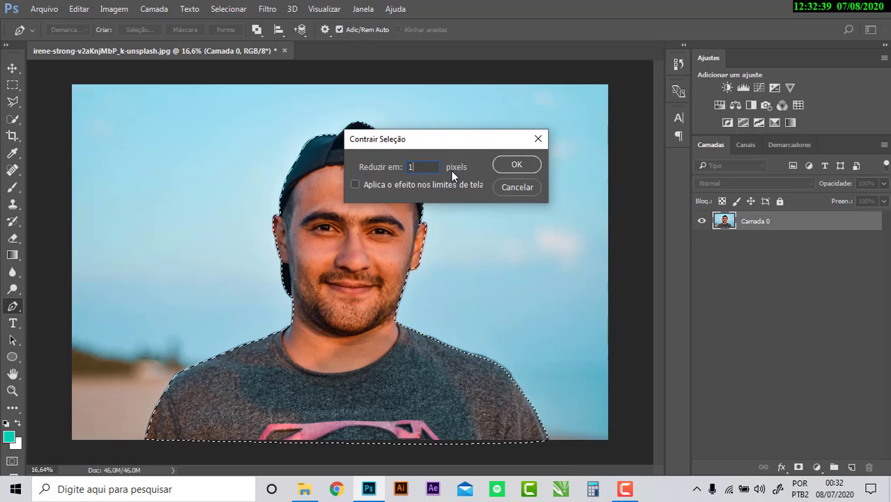
pyautogui.press('Return')
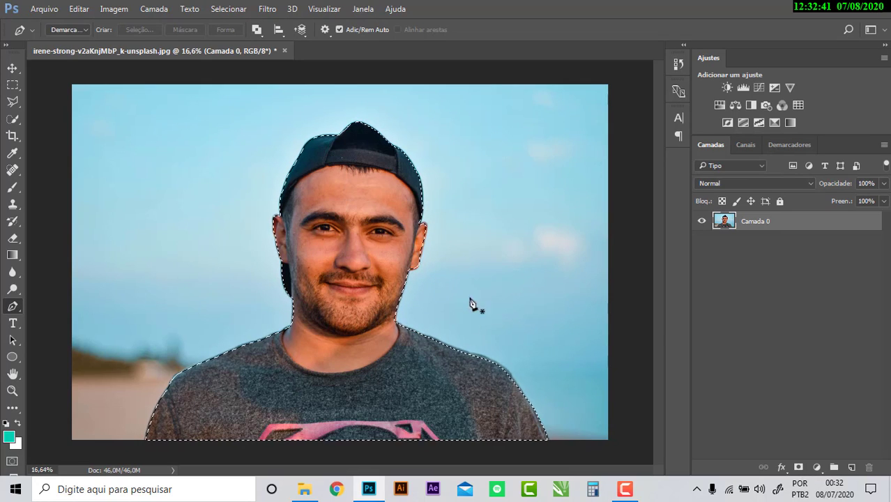
pyautogui.scroll(2, 469, 302)
pyautogui.scroll(2, 389, 209)
pyautogui.scroll(2, 429, 96)
pyautogui.scroll(2, 483, 182)
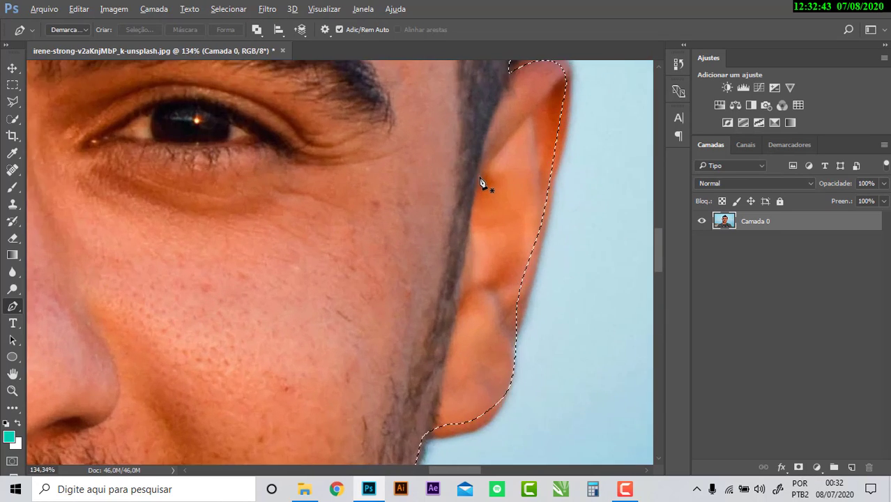
pyautogui.scroll(-2, 483, 183)
pyautogui.scroll(-2, 477, 197)
pyautogui.scroll(-3, 476, 197)
pyautogui.scroll(-2, 477, 197)
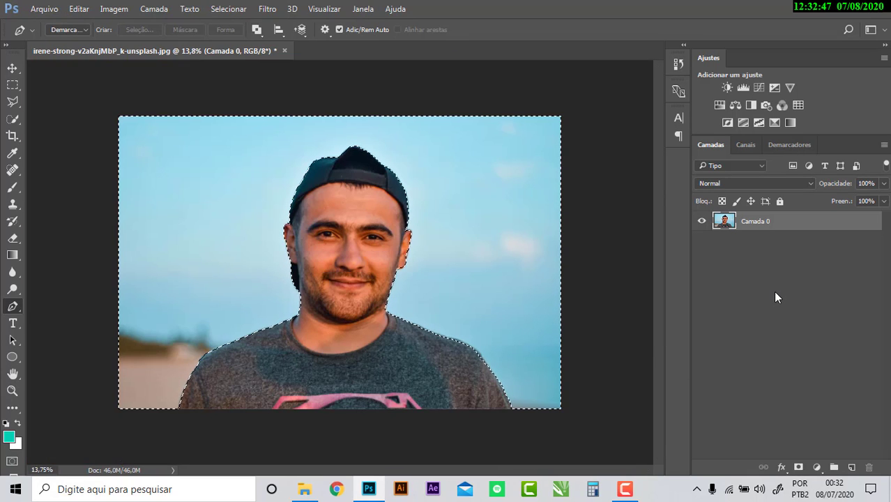
# Invert and test-delete the background, undo it, then invert back to the man
pyautogui.hotkey('ctrl', 'shift', 'i')
pyautogui.press('Delete')
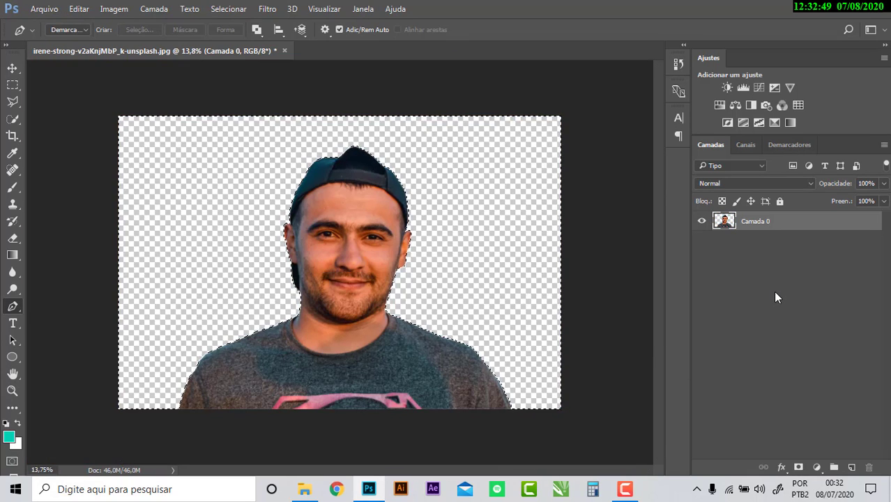
pyautogui.hotkey('alt', 'shift')
pyautogui.hotkey('ctrl', 'z')
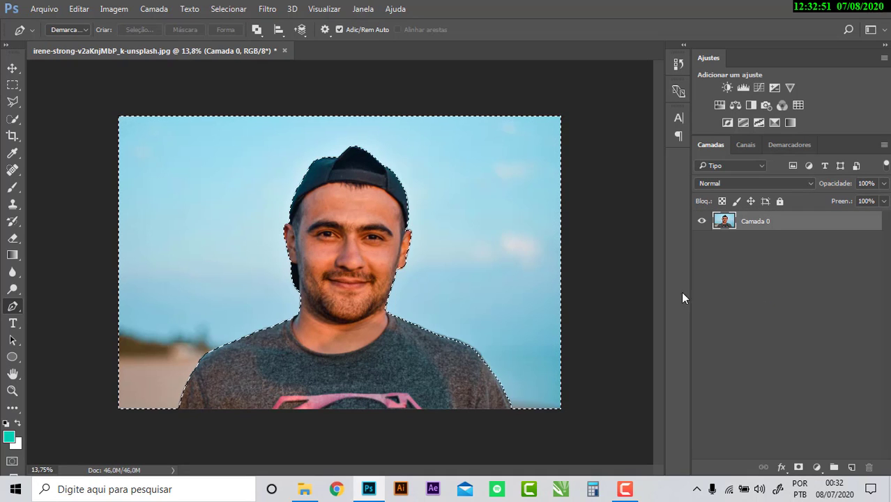
pyautogui.hotkey('ctrl', 'shift', 'i')
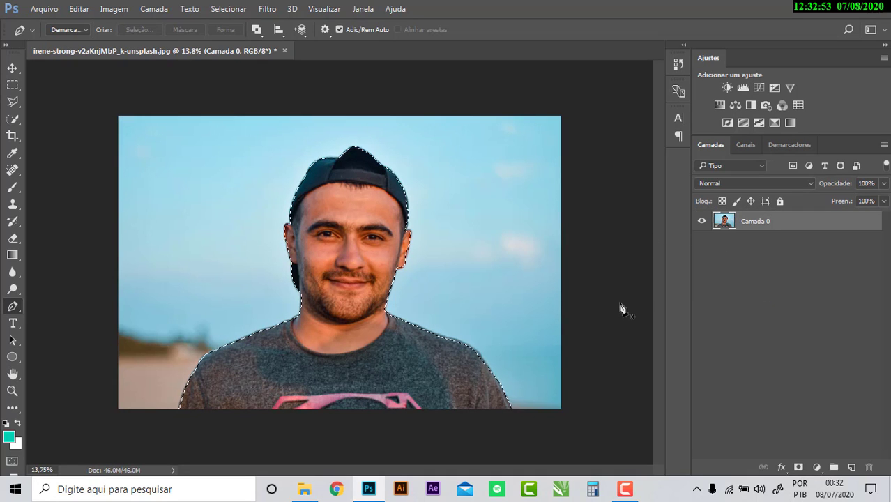
# Add a layer mask to Camada 0, then open and cancel Arquivo > Colocar incorporado
pyautogui.click(798, 468)
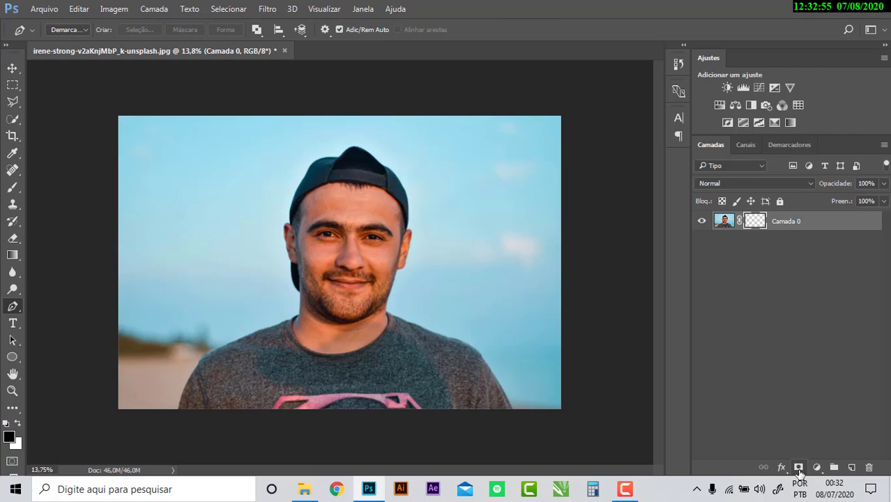
pyautogui.scroll(-2, 526, 338)
pyautogui.press('alt')
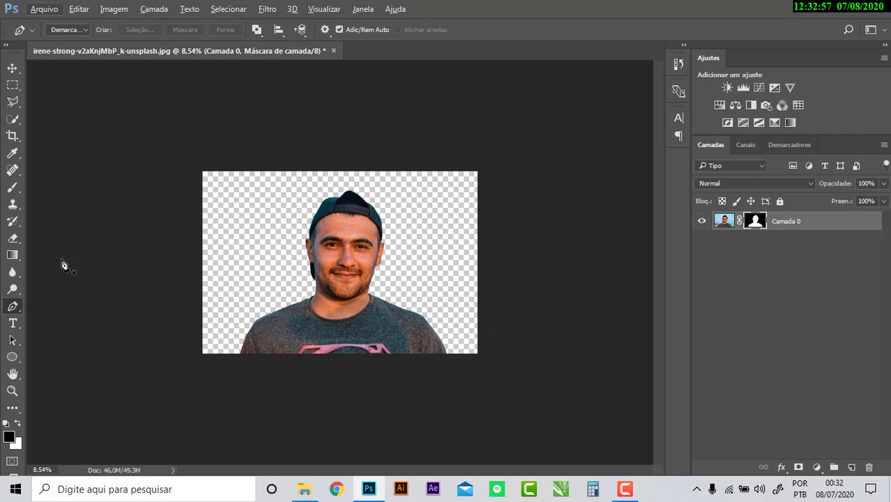
pyautogui.click(44, 9)
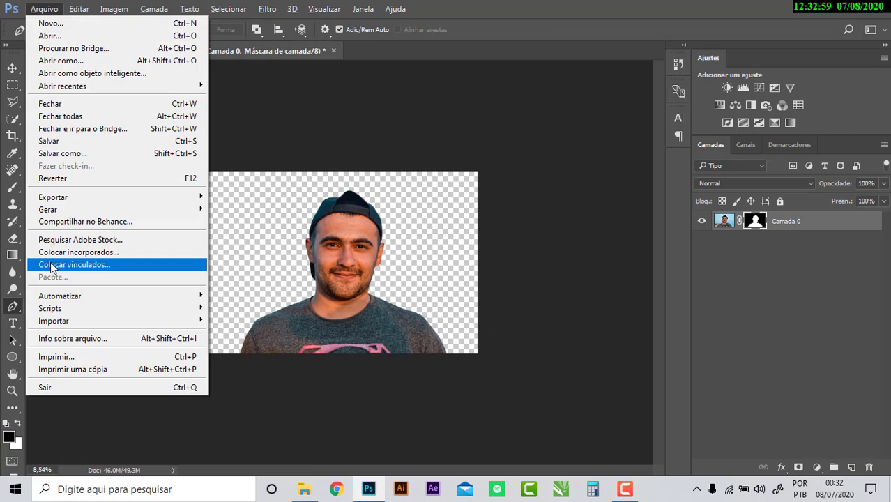
pyautogui.click(61, 251)
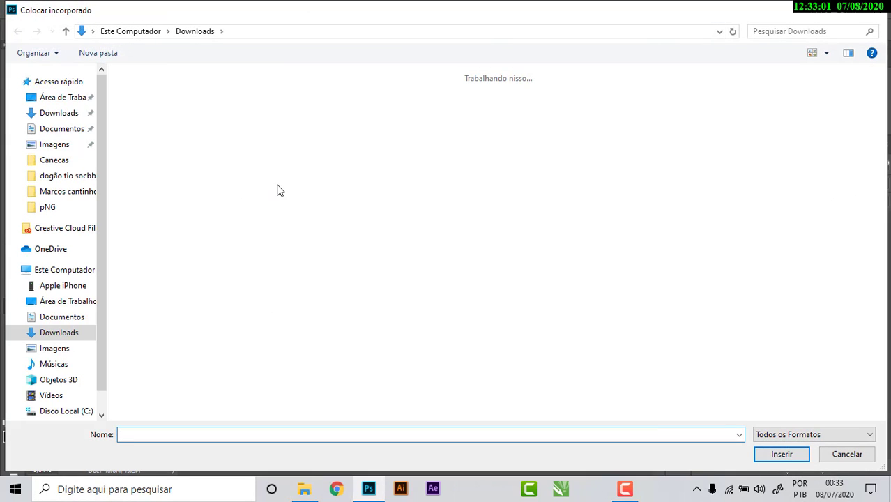
pyautogui.press('Escape')
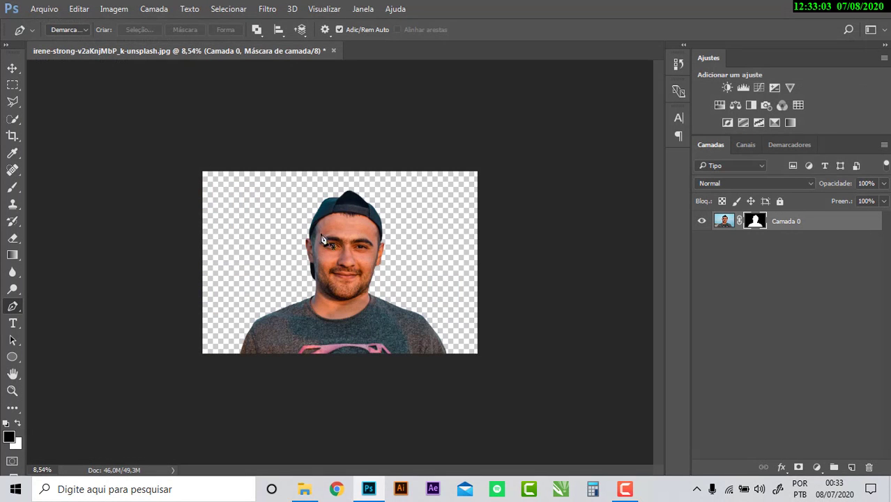
# Fit the photo to the window with Ctrl+0 and switch to the Move tool
pyautogui.hotkey('ctrl', '0')
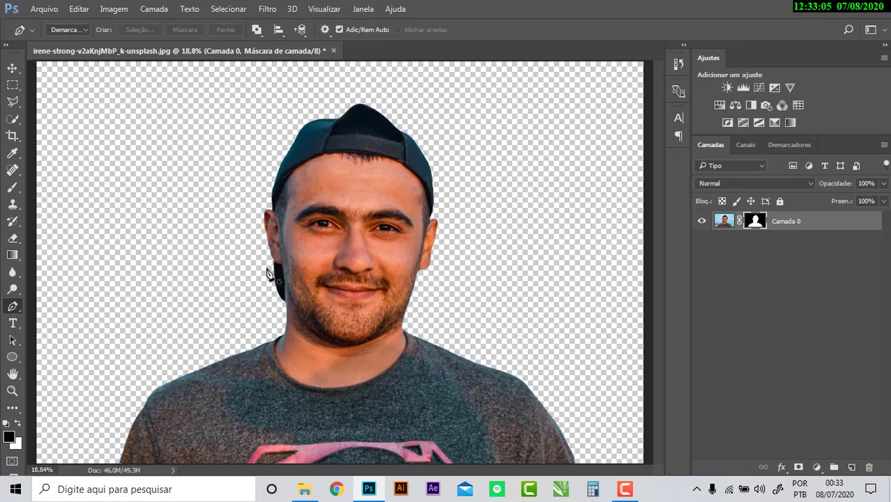
pyautogui.scroll(-1, 293, 299)
pyautogui.scroll(-1, 292, 299)
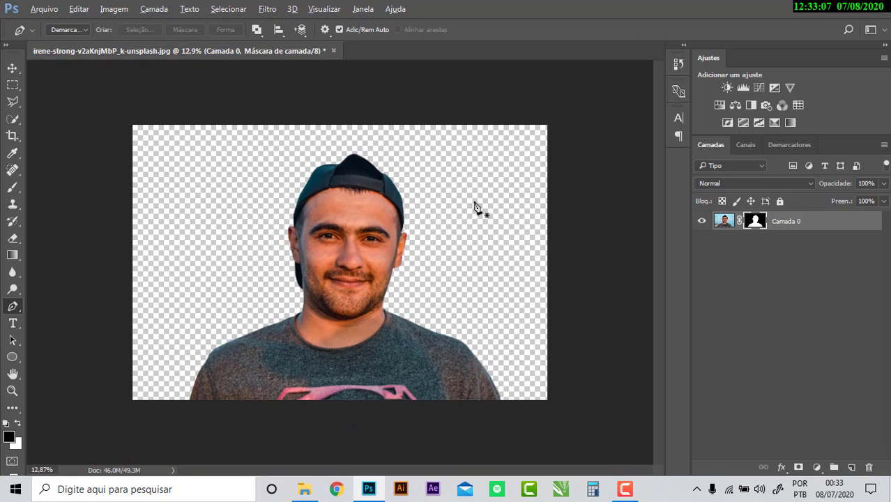
pyautogui.press('v')
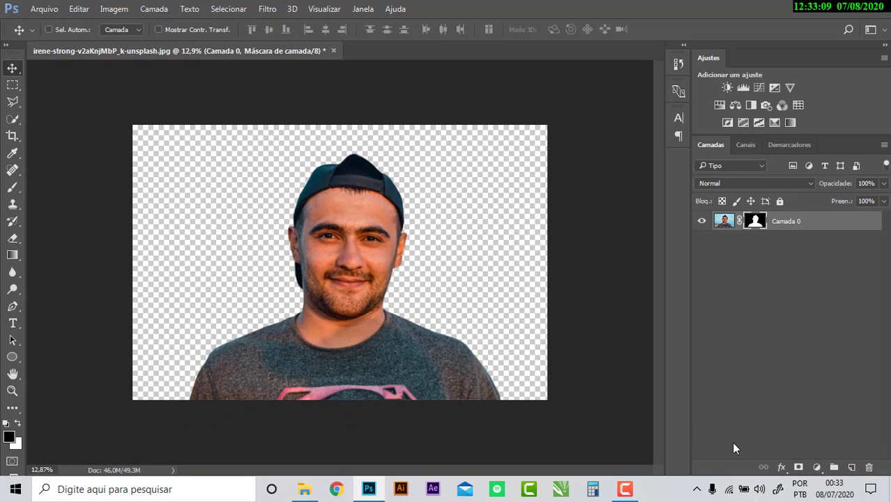
pyautogui.click(625, 489)
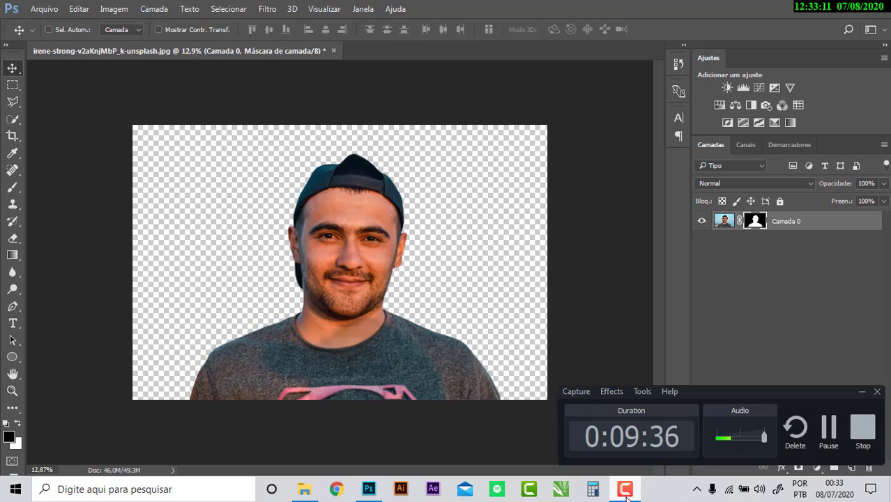